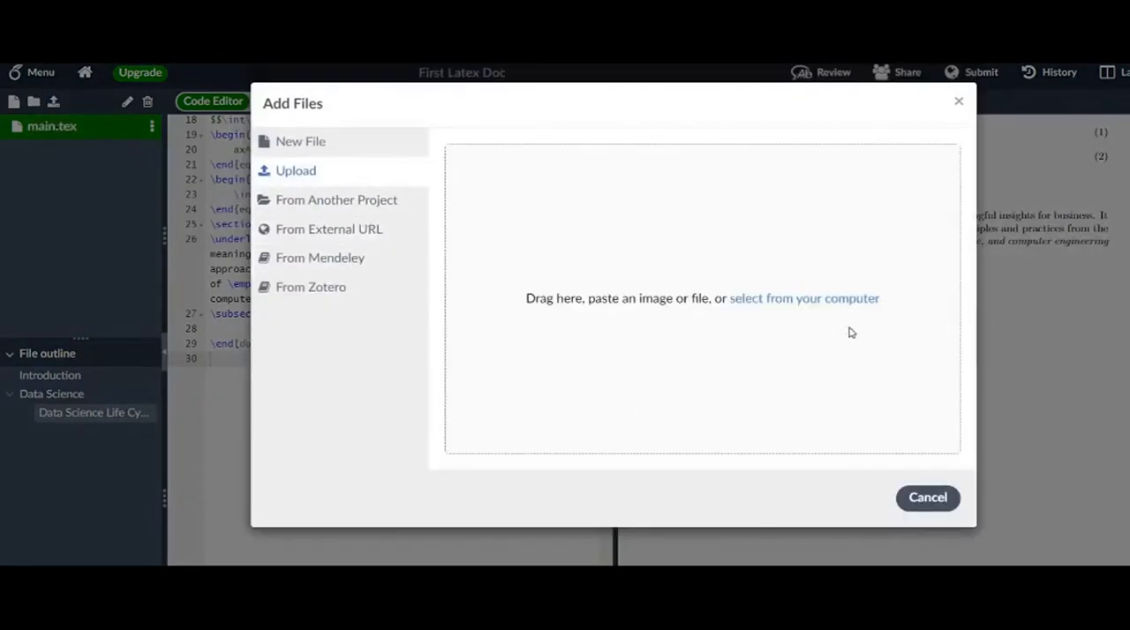
# - Upload the image img 2.1 from the vid 2 folder to the project and preview it
pyautogui.click(802, 300)
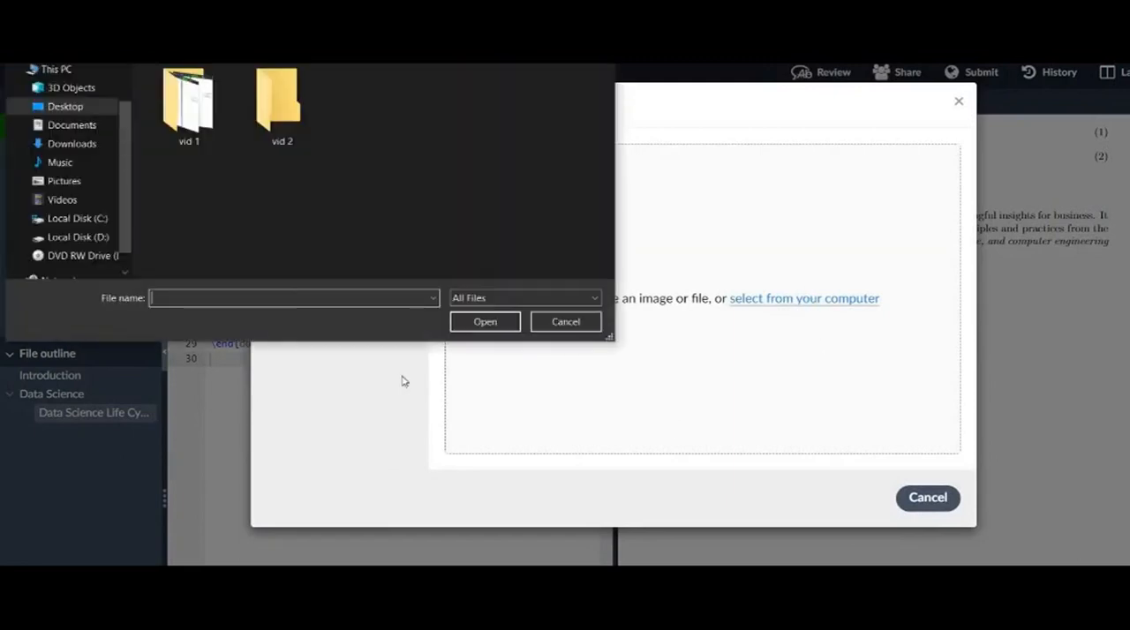
pyautogui.doubleClick(296, 132)
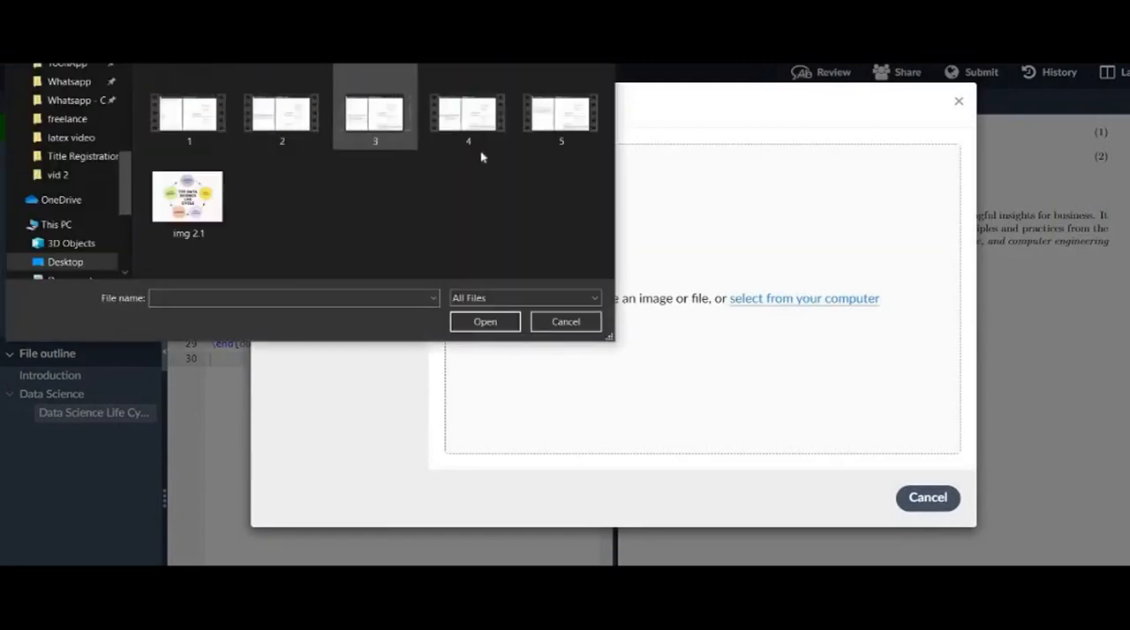
pyautogui.click(201, 200)
pyautogui.click(484, 321)
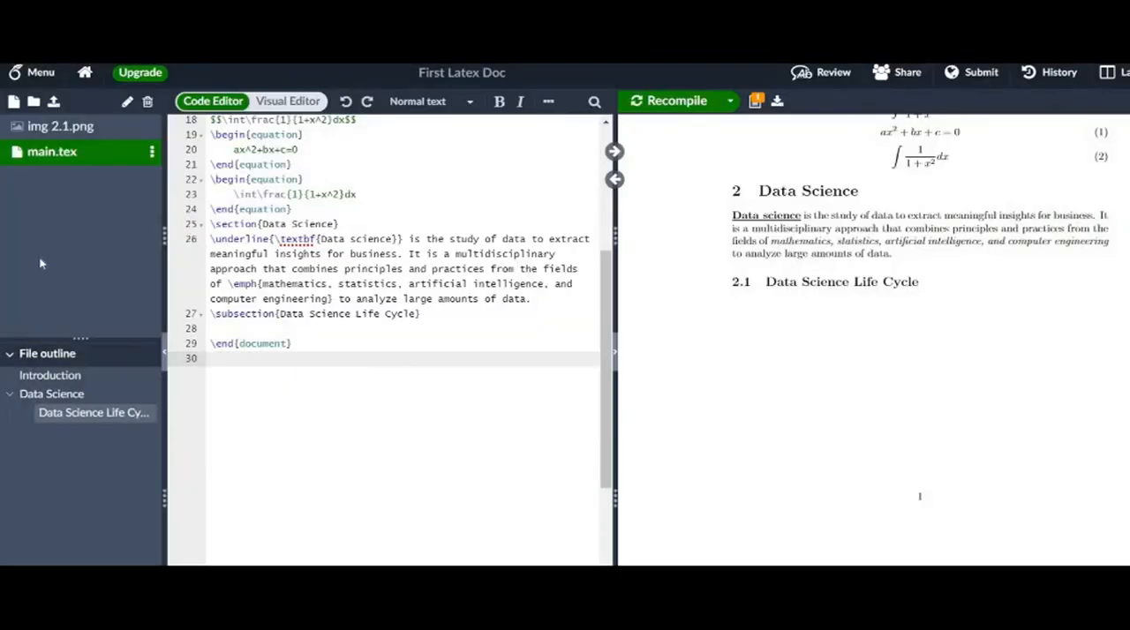
pyautogui.click(62, 132)
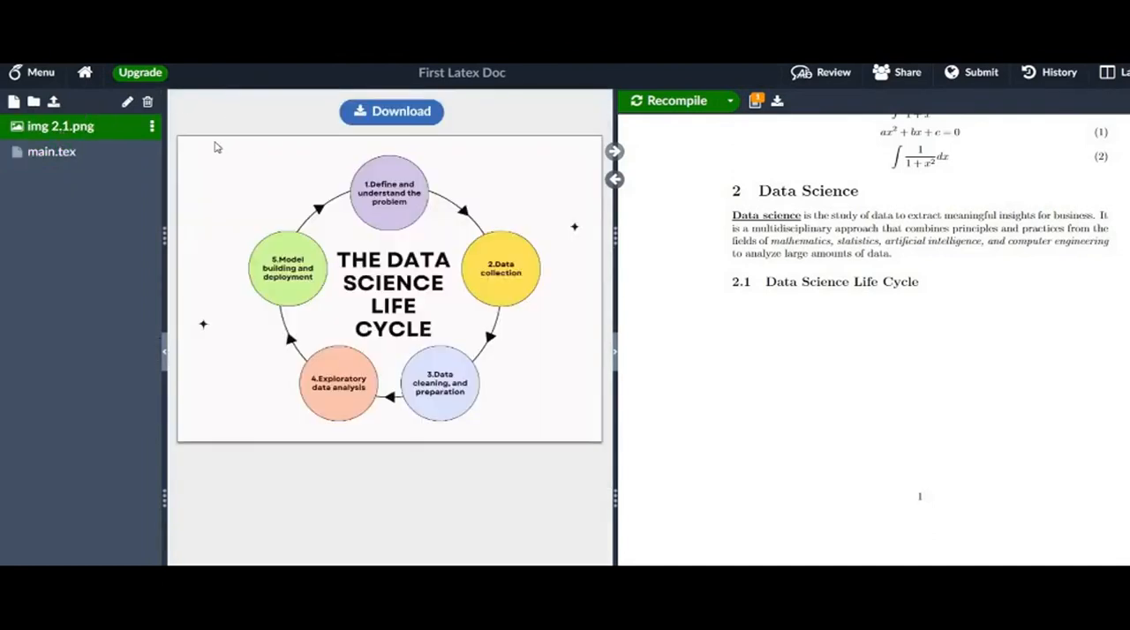
# - Insert a figure environment in main.tex on the blank line below the Data Science Life Cycle subsection
pyautogui.click(53, 152)
pyautogui.click(259, 329)
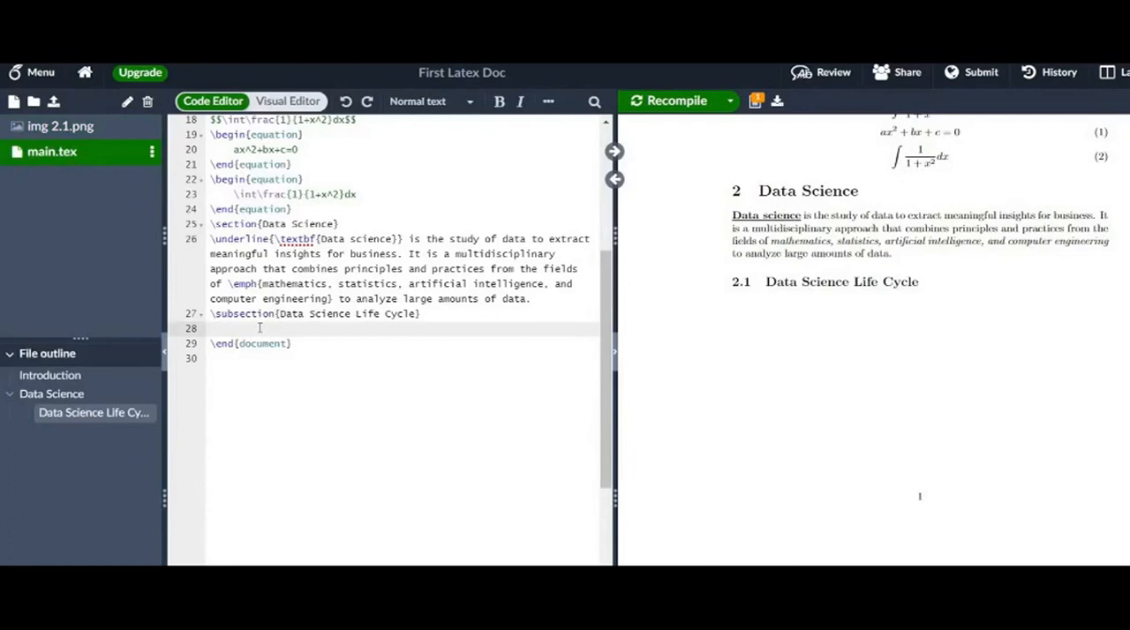
pyautogui.write('\\')
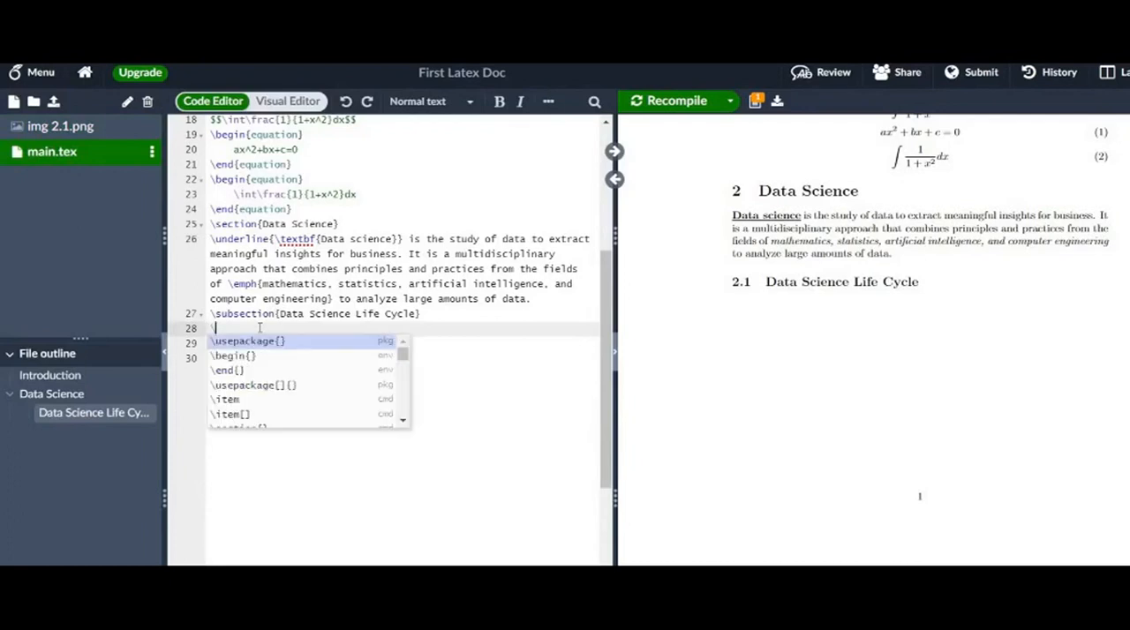
pyautogui.write('b')
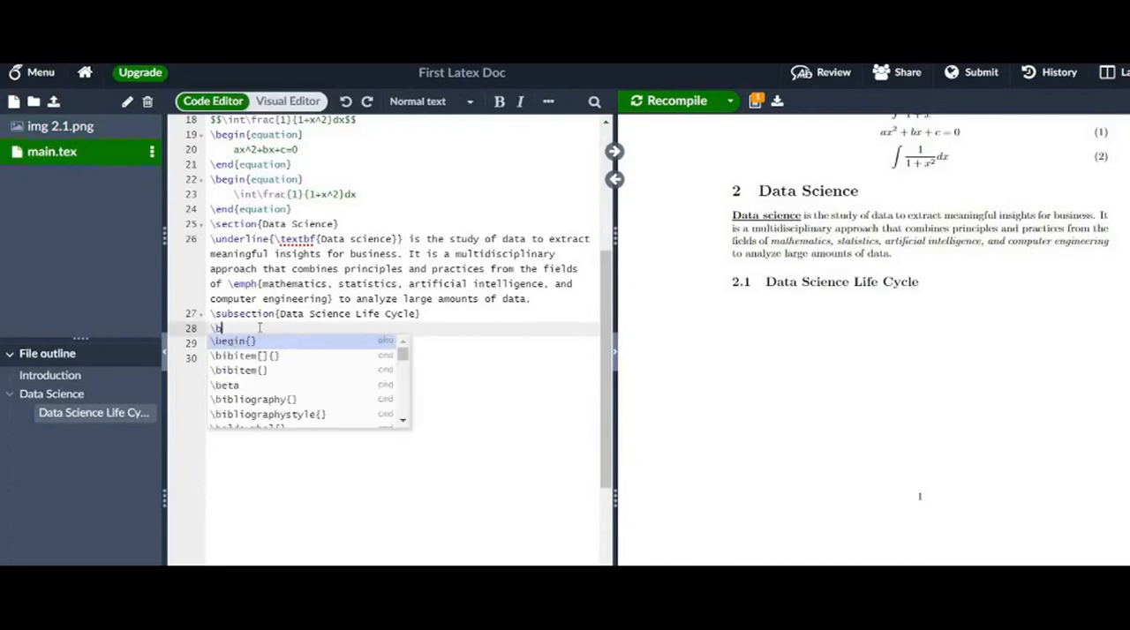
pyautogui.press('Down')
pyautogui.press('Up')
pyautogui.press('Return')
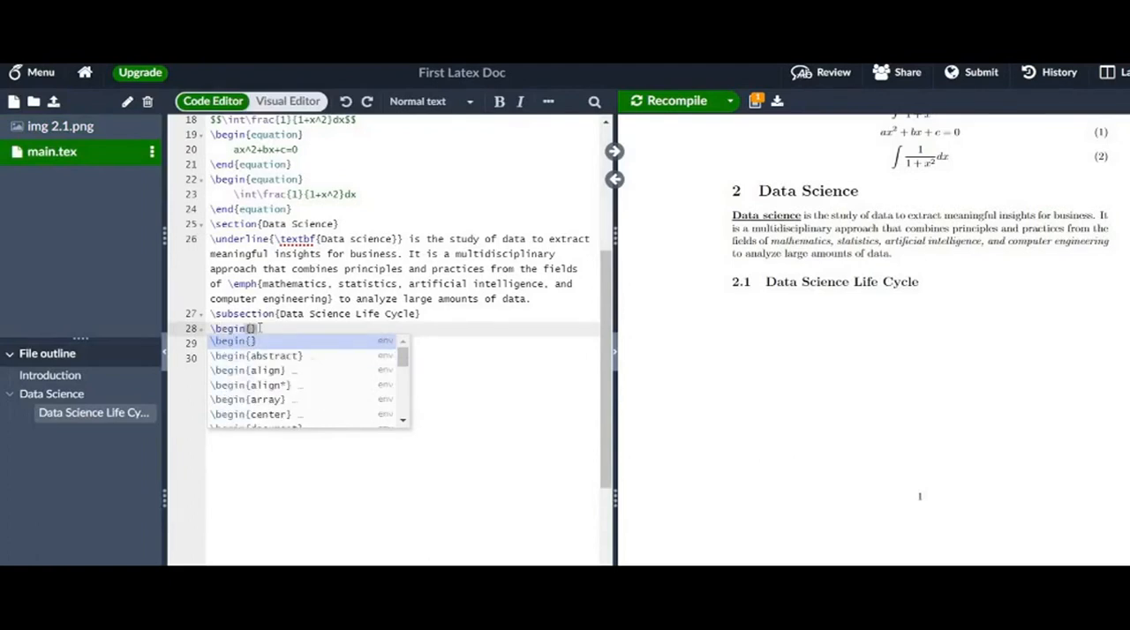
pyautogui.write('fig')
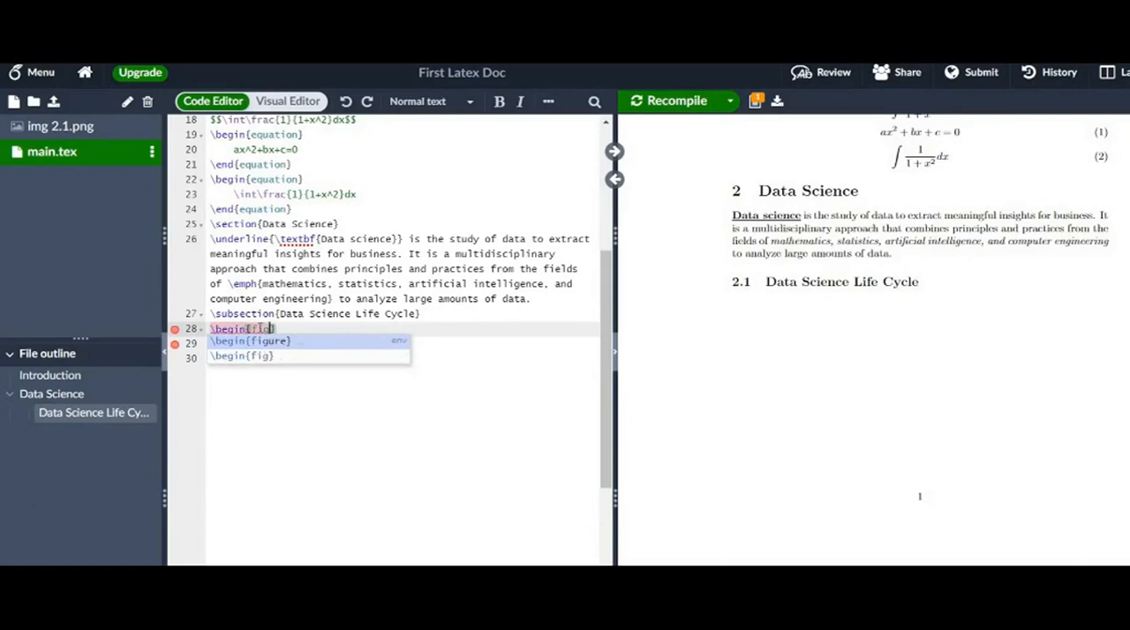
pyautogui.press('Return')
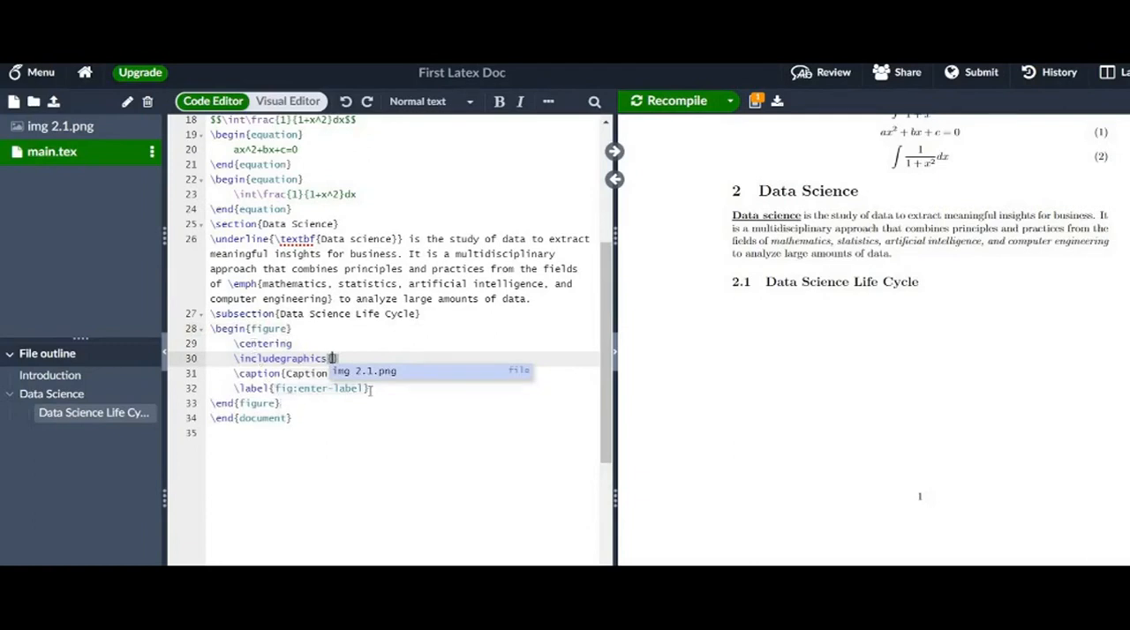
# - Examine the figure environment's begin and end commands and the centering, includegraphics, caption and label lines between them
pyautogui.moveTo(369, 388); pyautogui.dragTo(233, 343)
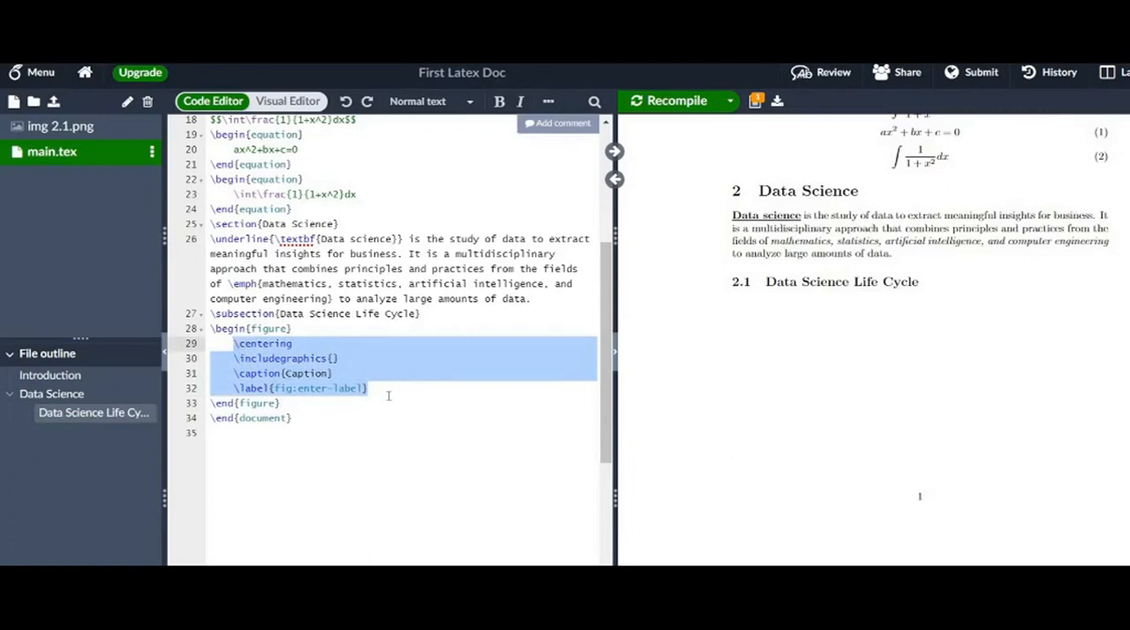
pyautogui.click(293, 328)
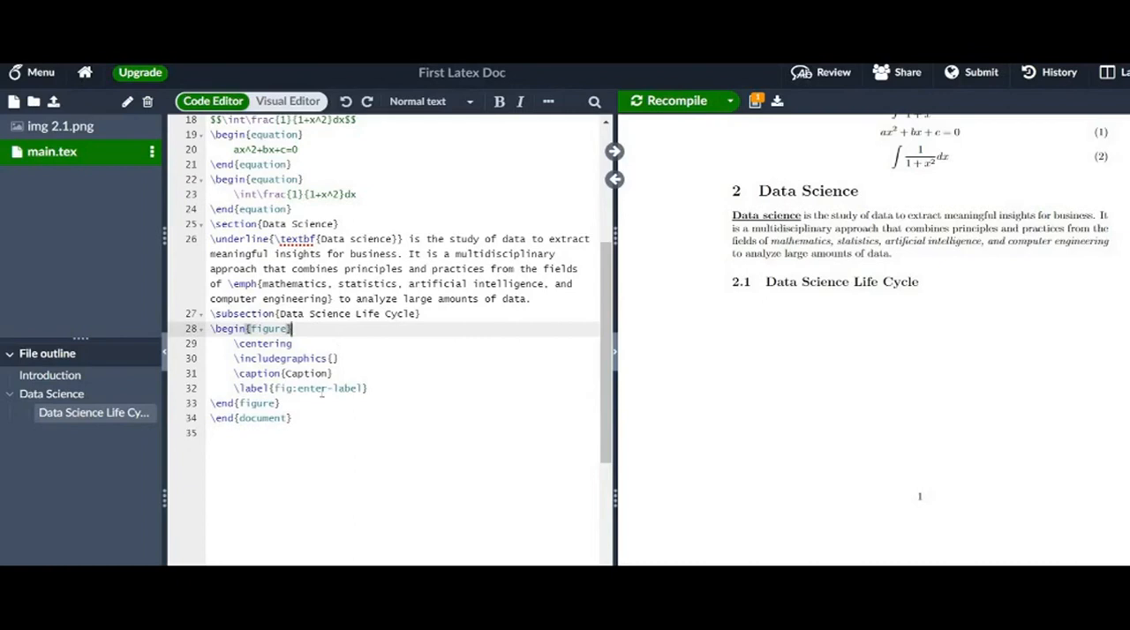
pyautogui.click(283, 404)
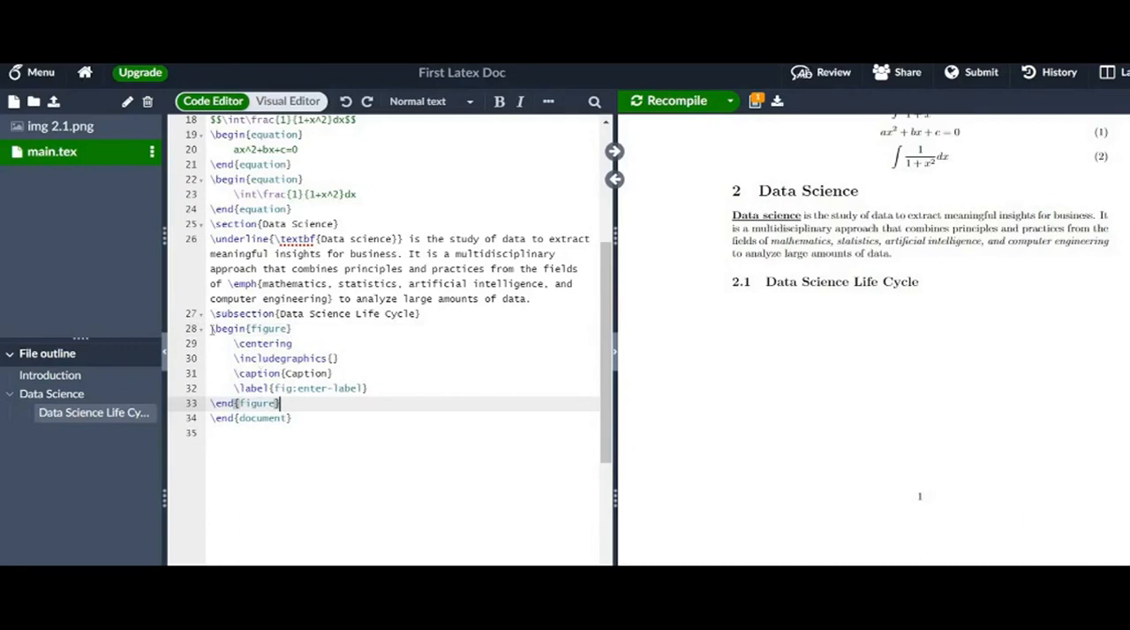
pyautogui.moveTo(212, 328); pyautogui.dragTo(294, 329)
pyautogui.click(287, 406)
pyautogui.moveTo(212, 404); pyautogui.dragTo(282, 403)
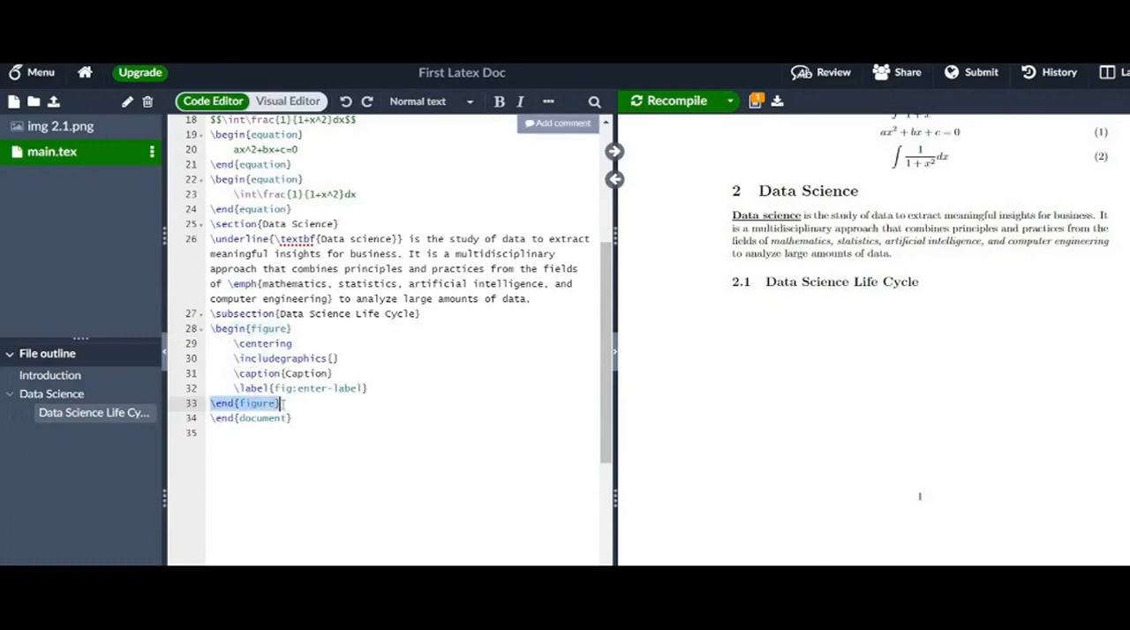
pyautogui.click(283, 403)
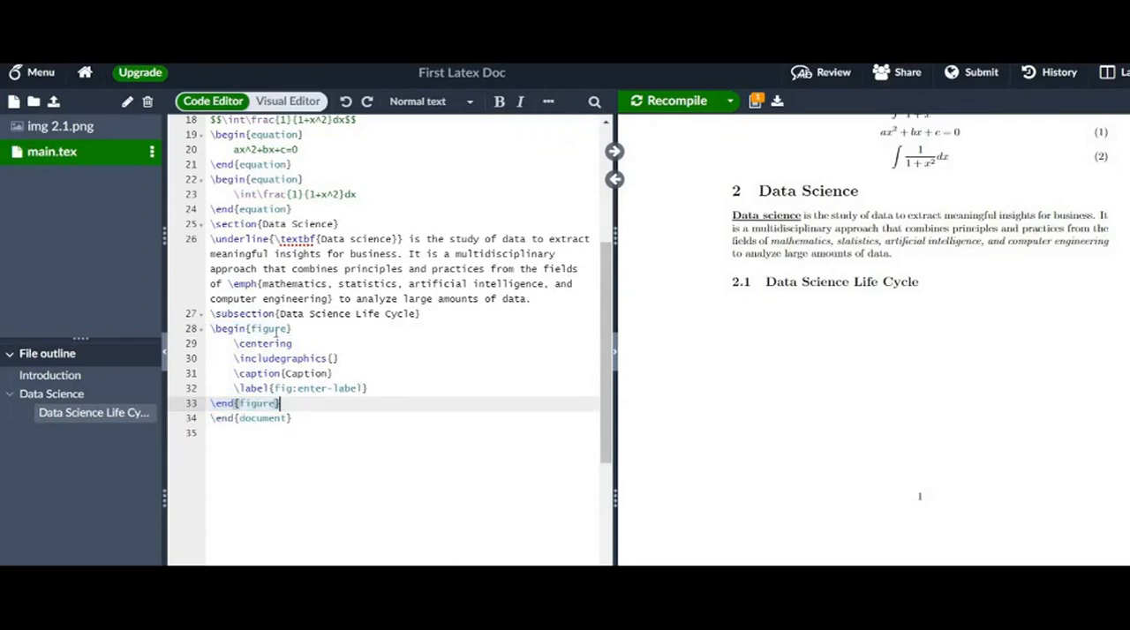
pyautogui.moveTo(234, 343); pyautogui.dragTo(369, 388)
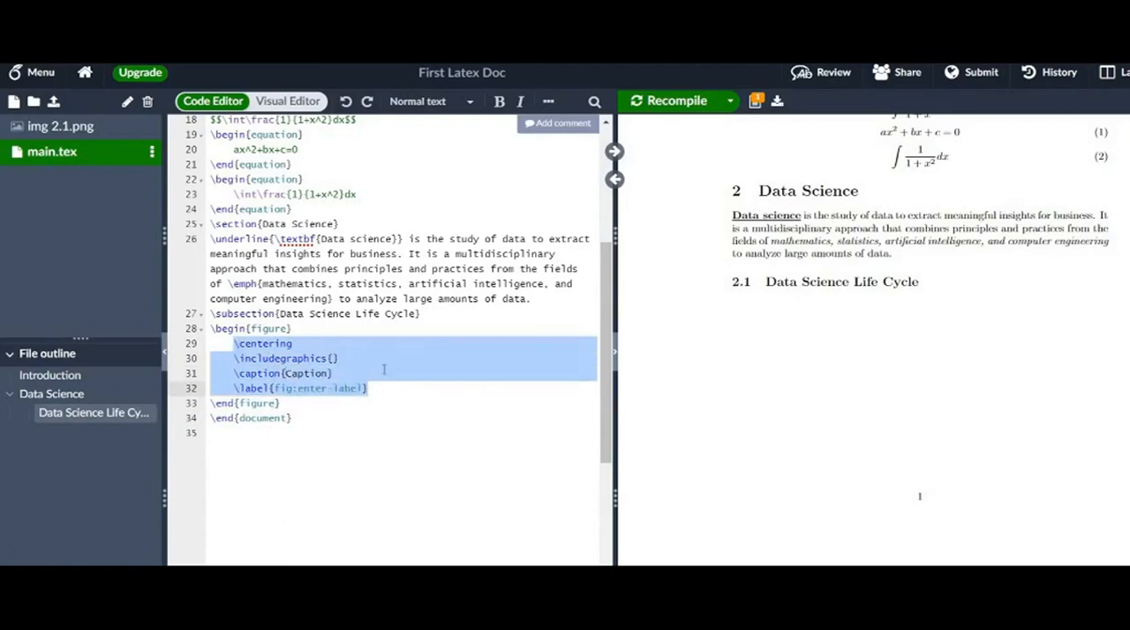
pyautogui.click(385, 370)
pyautogui.click(292, 345)
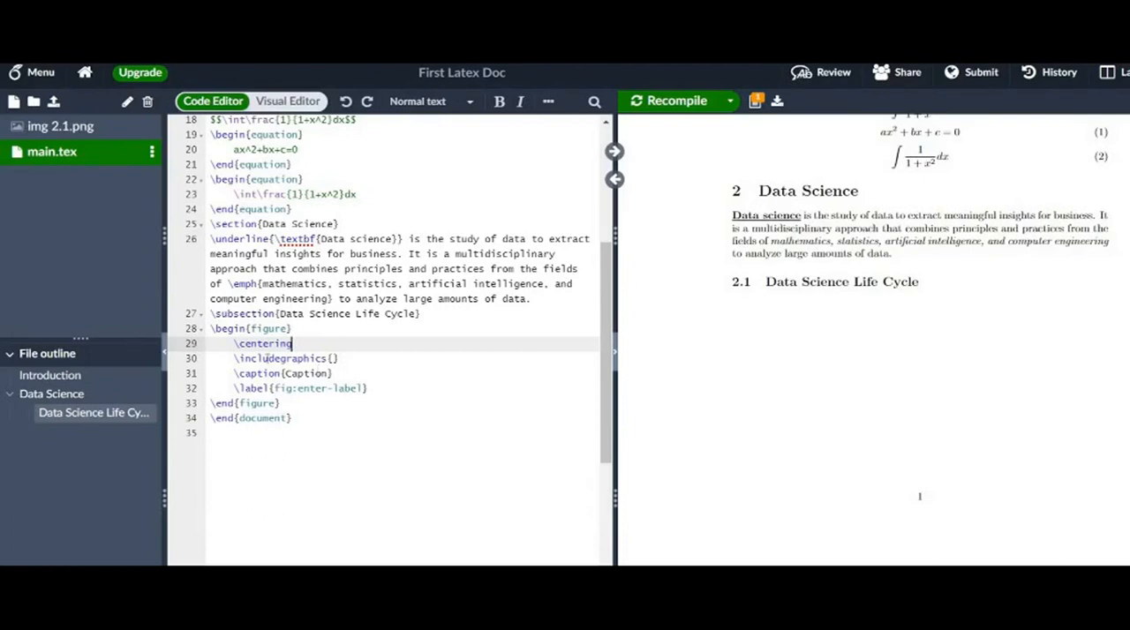
# - Set img 2.1.png as the image file in the figure's \includegraphics command
pyautogui.click(336, 358)
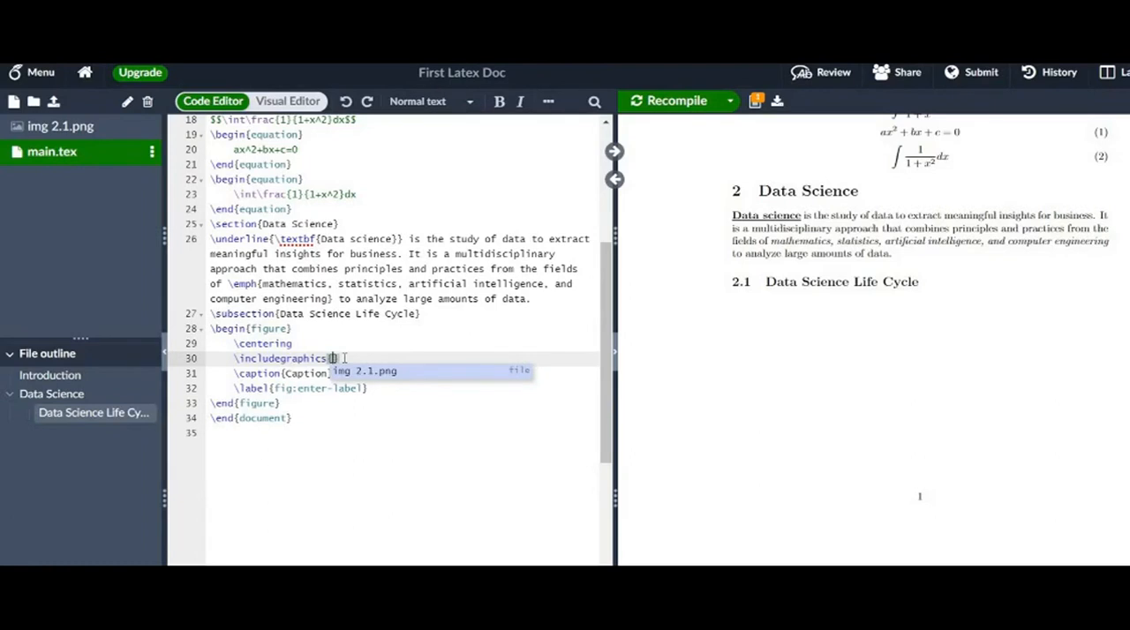
pyautogui.write('i')
pyautogui.write('mg')
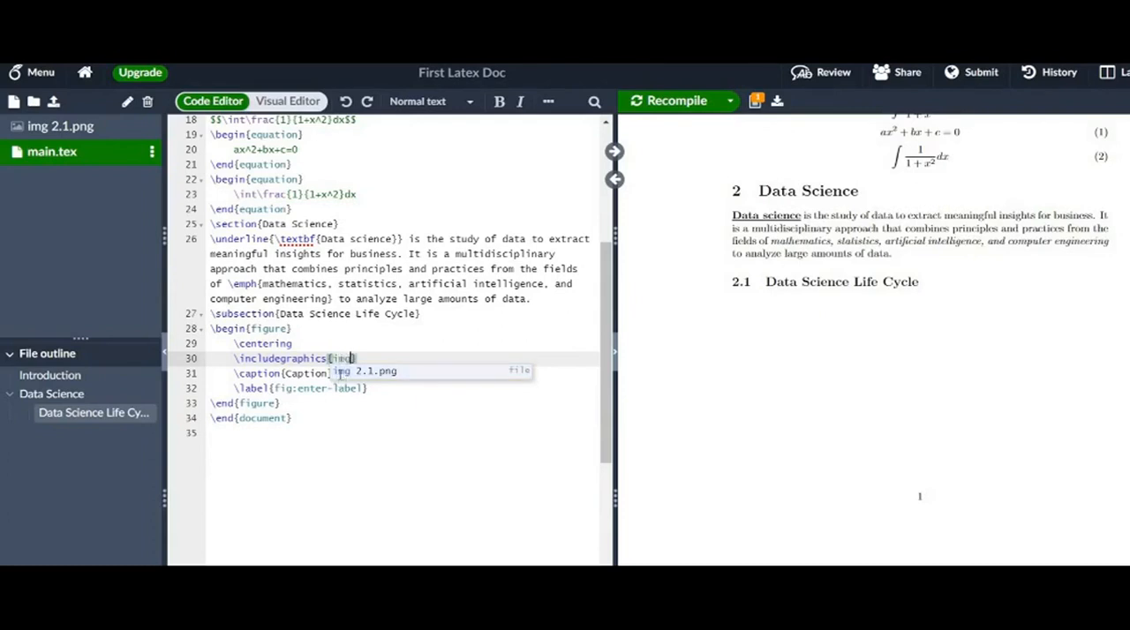
pyautogui.click(344, 371)
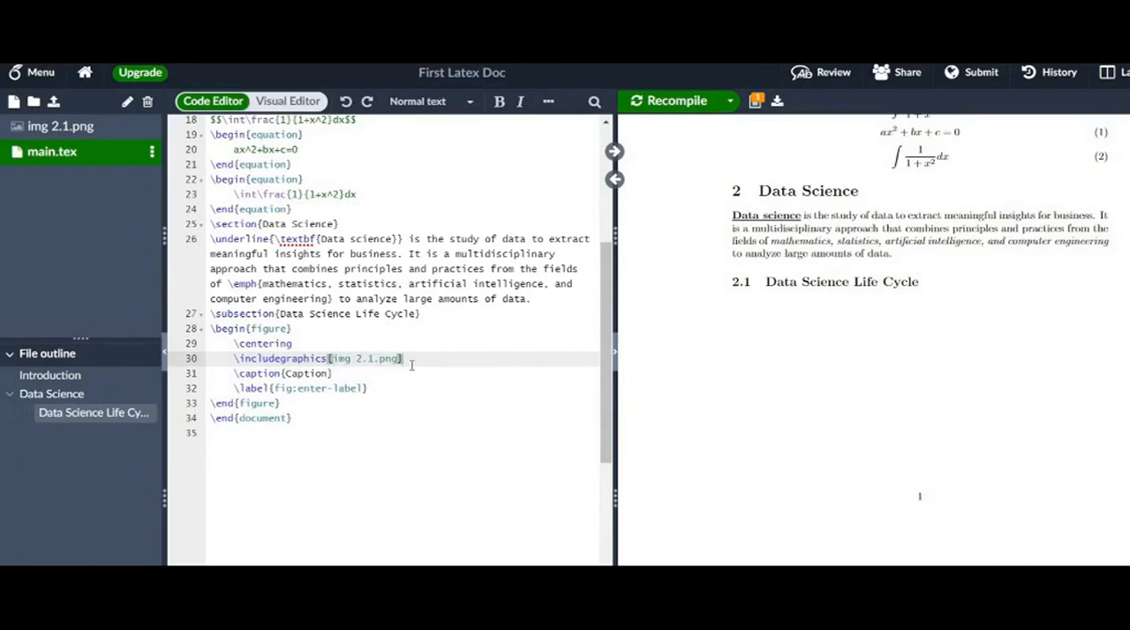
# - Replace the figure's placeholder caption with "Life Cycle of Data Science"
pyautogui.click(352, 375)
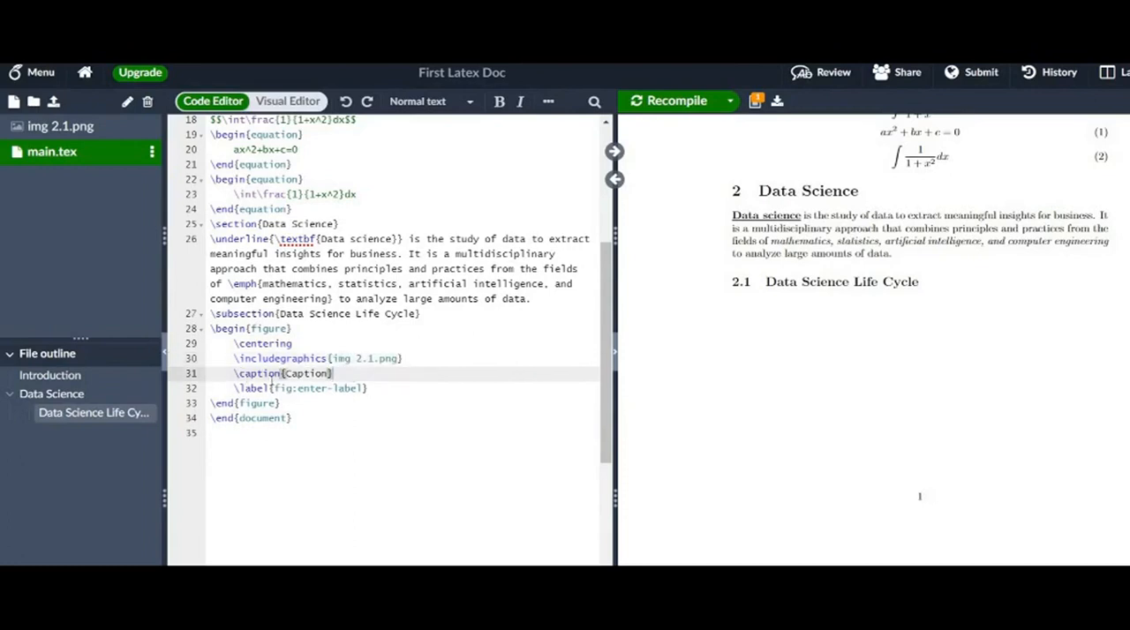
pyautogui.moveTo(286, 373); pyautogui.dragTo(329, 373)
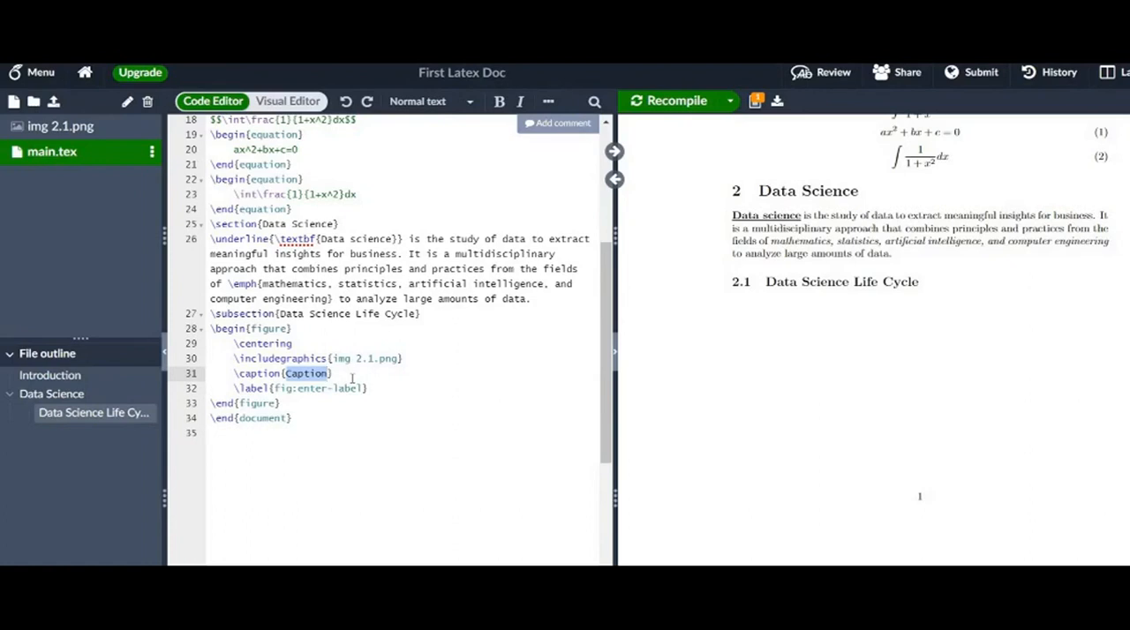
pyautogui.write('Lif')
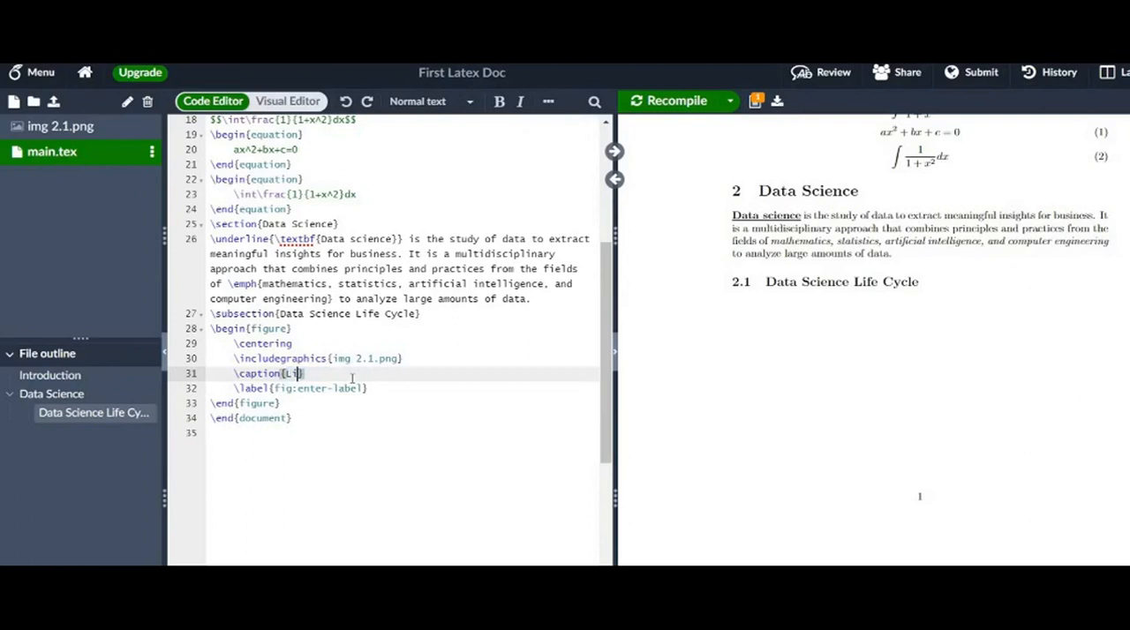
pyautogui.write('e Cycle of Data Science')
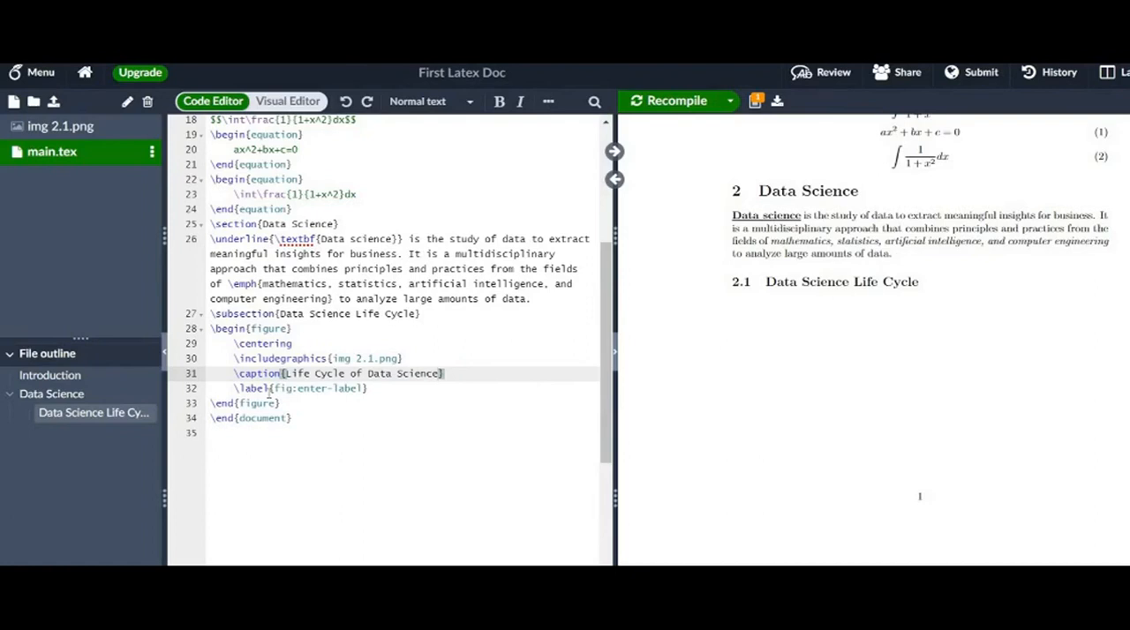
# - Replace the figure's placeholder label with "Fig-1"
pyautogui.moveTo(275, 390); pyautogui.dragTo(369, 396)
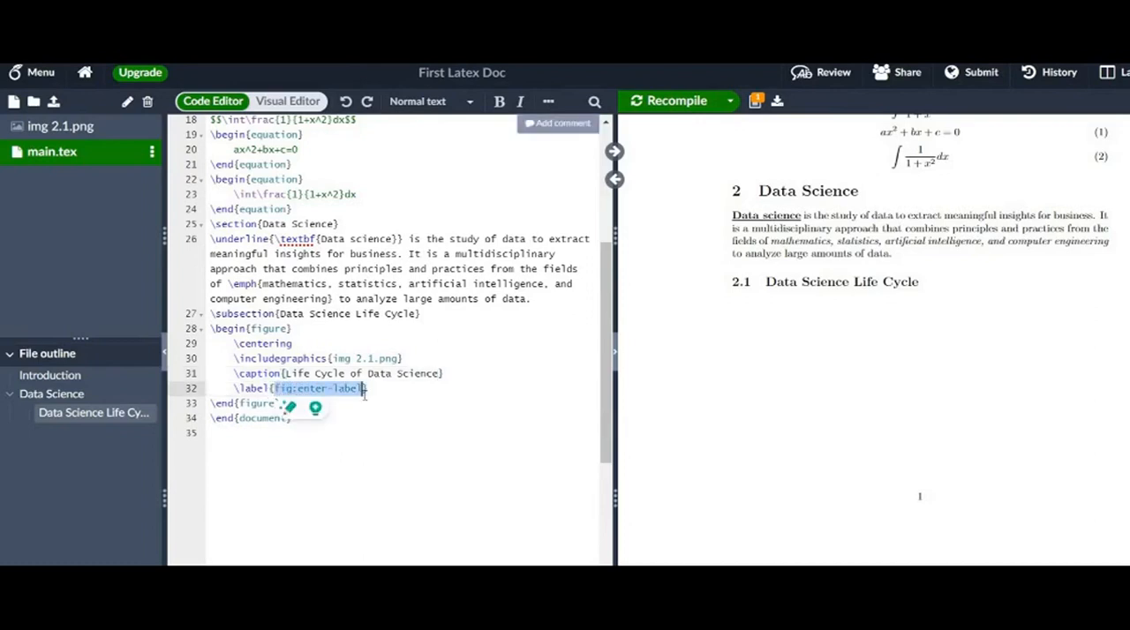
pyautogui.write('Fig')
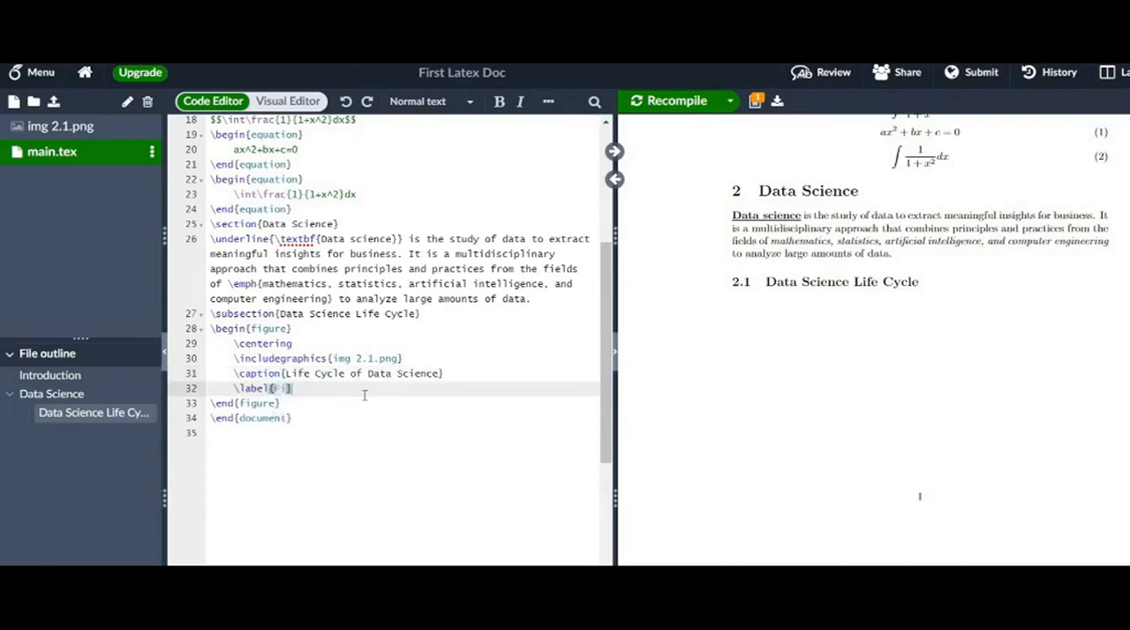
pyautogui.write('-1')
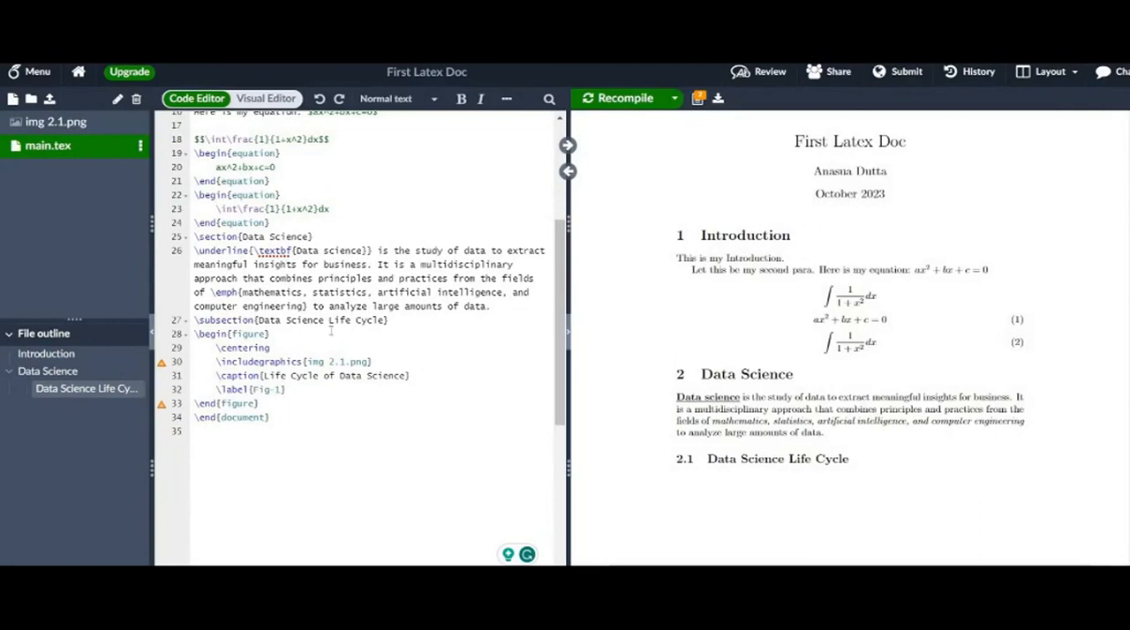
# - Review the completed figure block and check the preamble for the graphicx package needed to insert images
pyautogui.moveTo(262, 405); pyautogui.dragTo(194, 333)
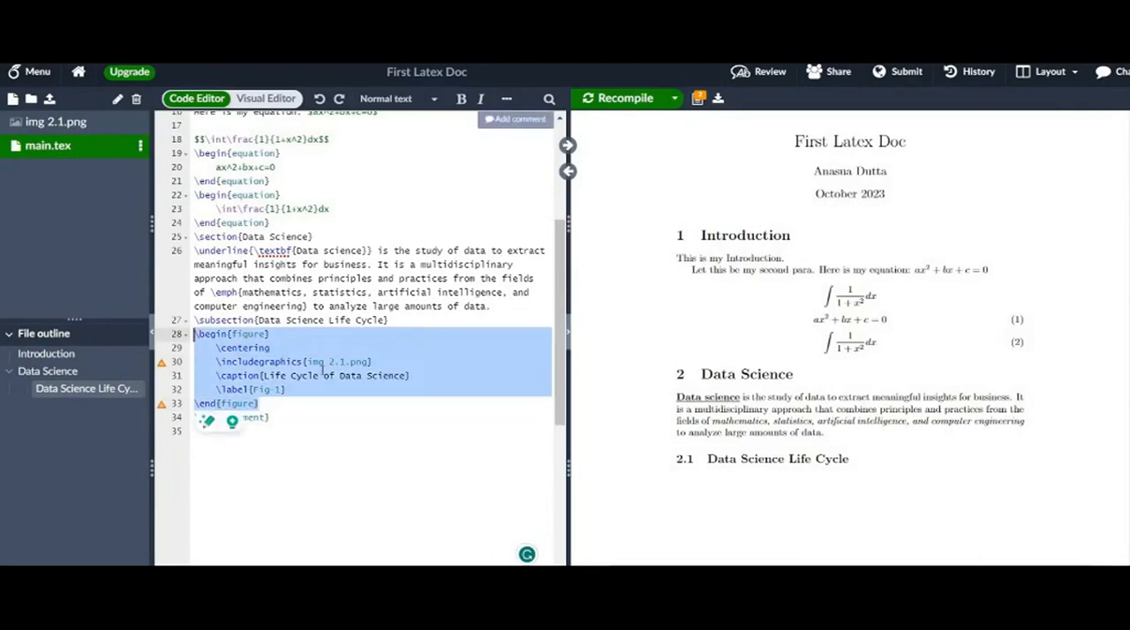
pyautogui.scroll(5, 322, 371)
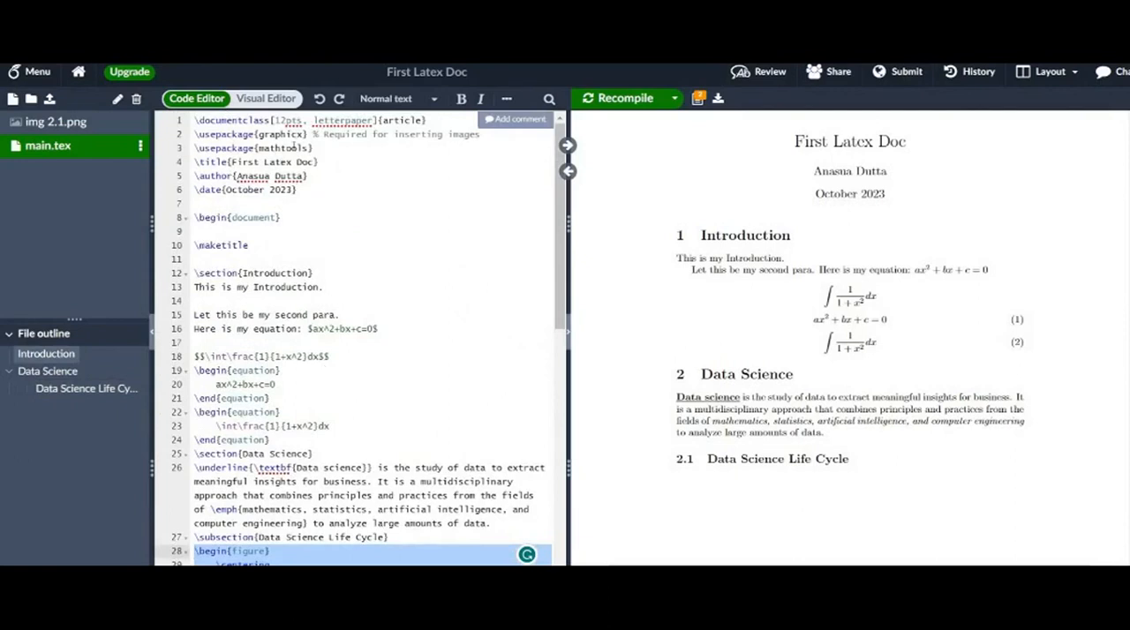
pyautogui.moveTo(306, 134); pyautogui.dragTo(190, 136)
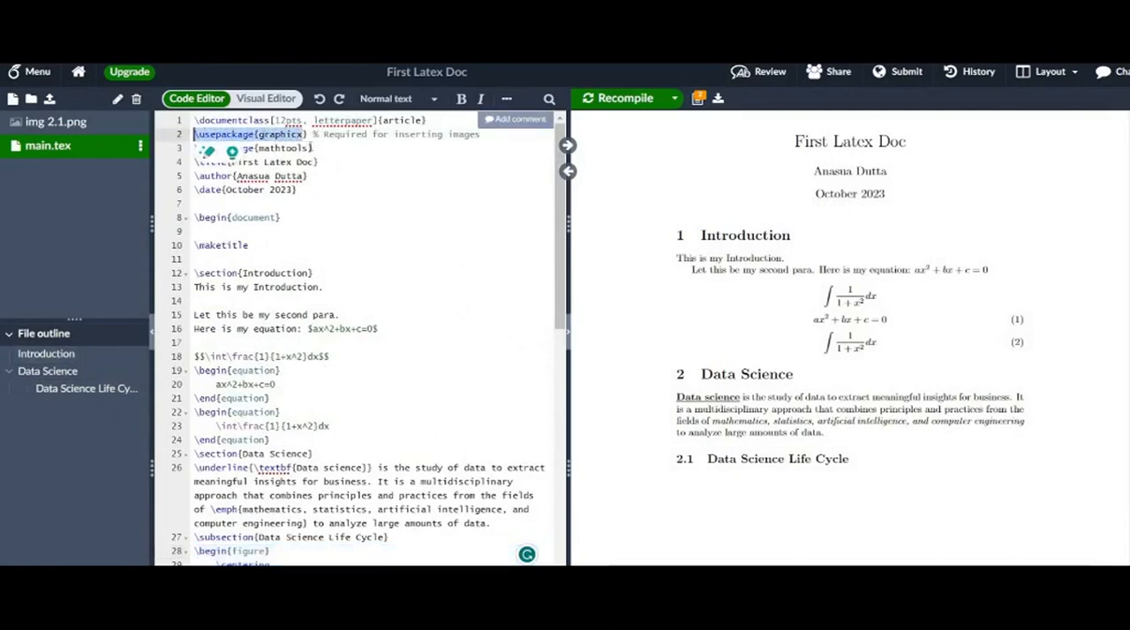
pyautogui.click(315, 148)
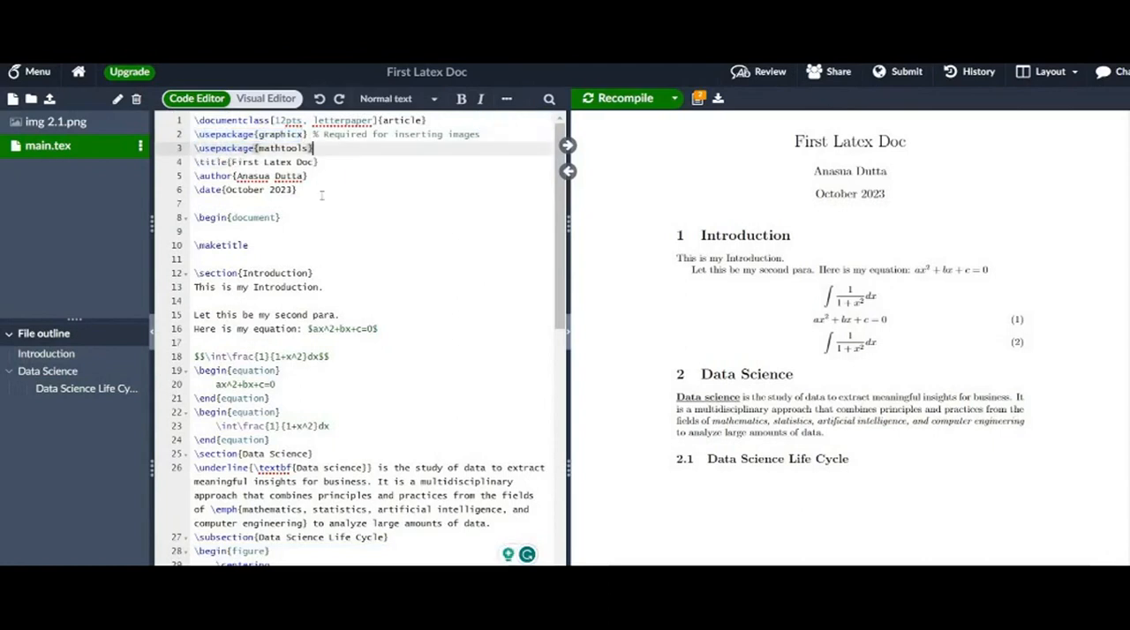
pyautogui.moveTo(191, 135); pyautogui.dragTo(311, 134)
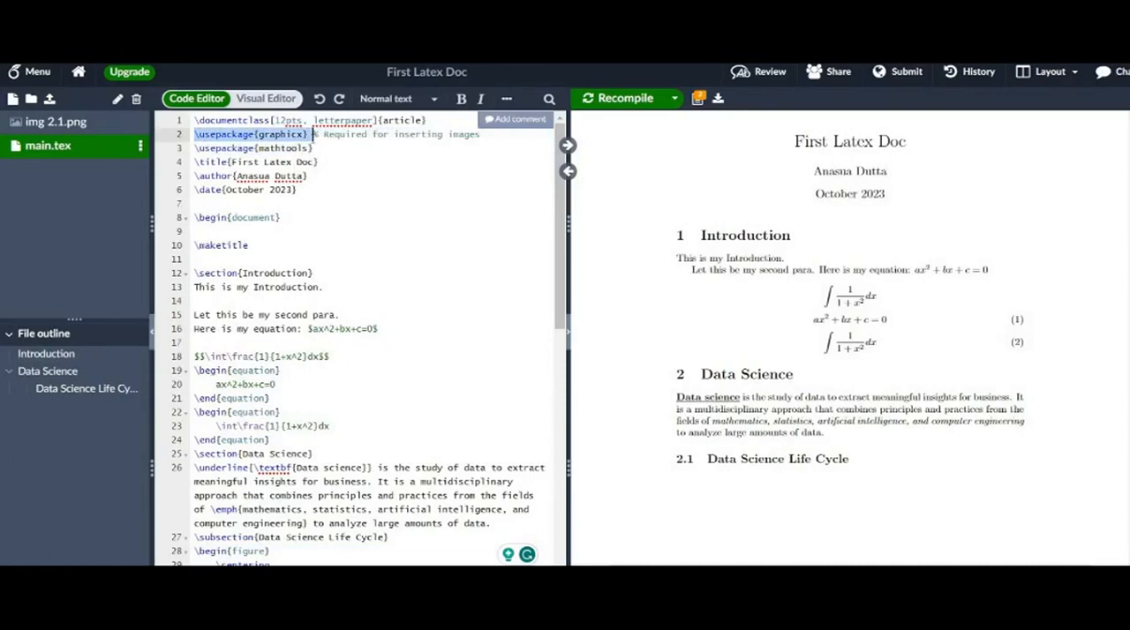
pyautogui.click(365, 205)
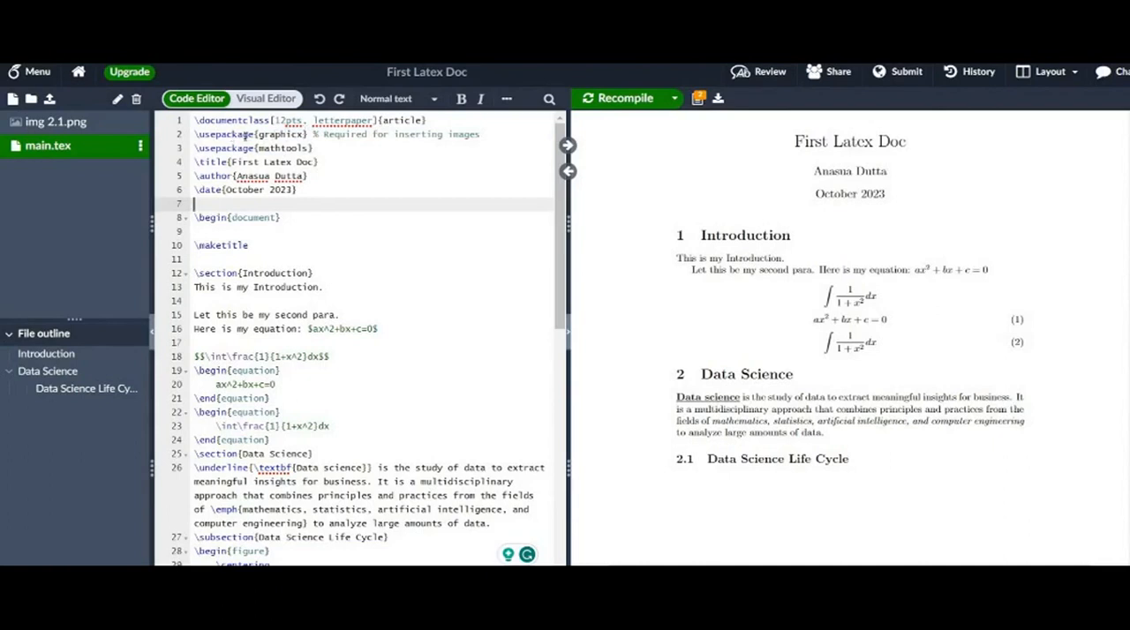
pyautogui.scroll(-3, 417, 240)
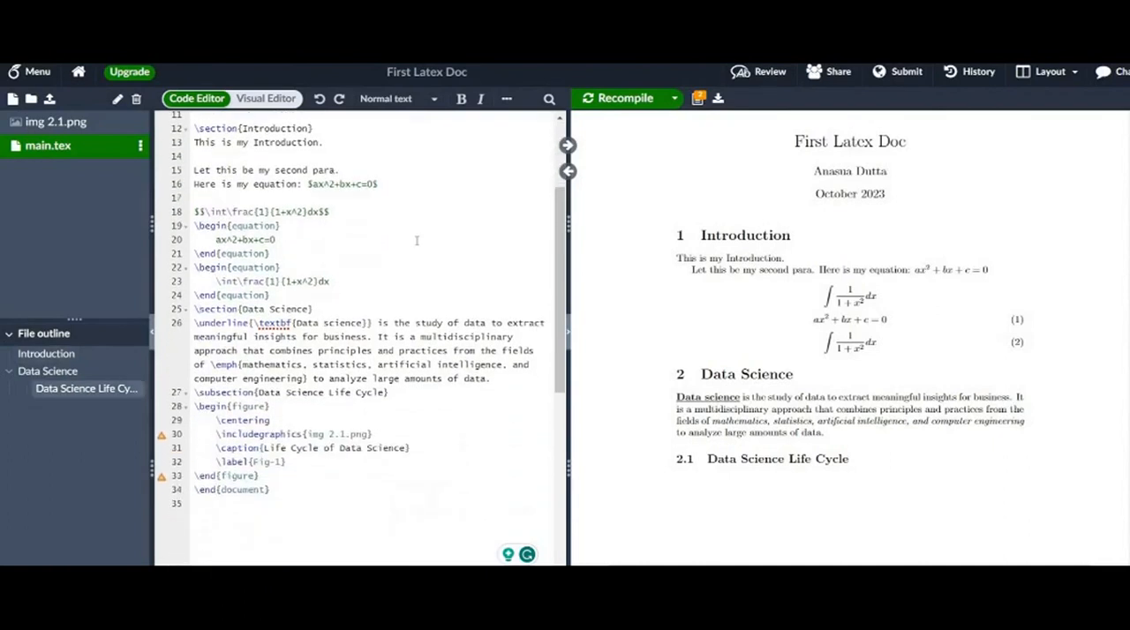
pyautogui.scroll(-2, 417, 240)
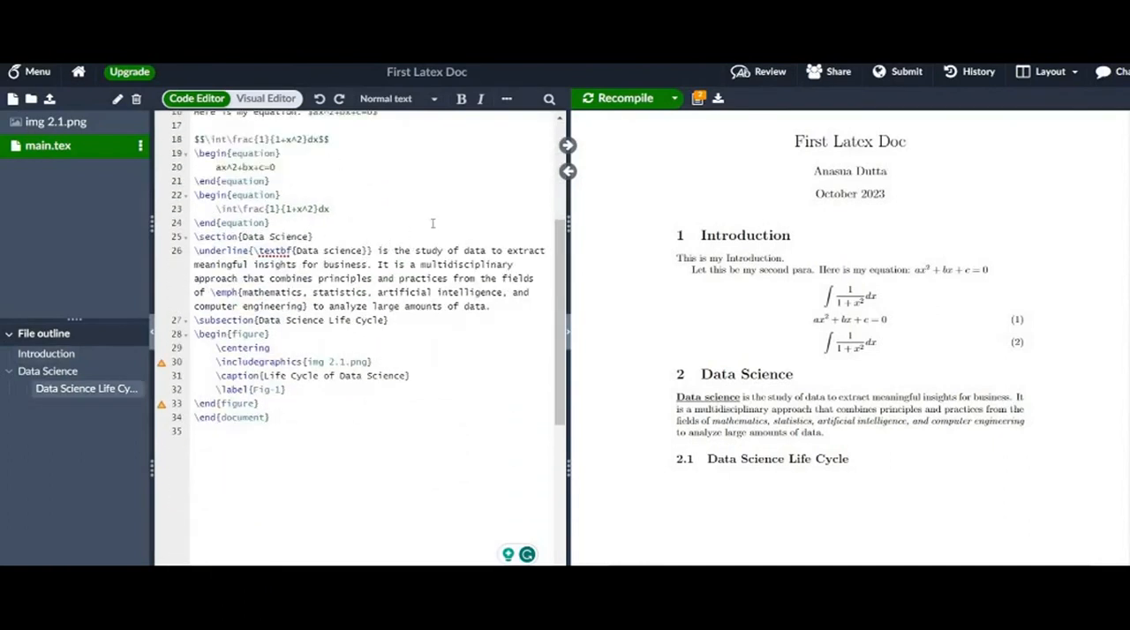
# - Recompile the document and examine how the life cycle figure is sized and placed in the PDF preview
pyautogui.click(618, 98)
pyautogui.scroll(-1, 783, 423)
pyautogui.scroll(-1, 783, 423)
pyautogui.scroll(-10, 783, 423)
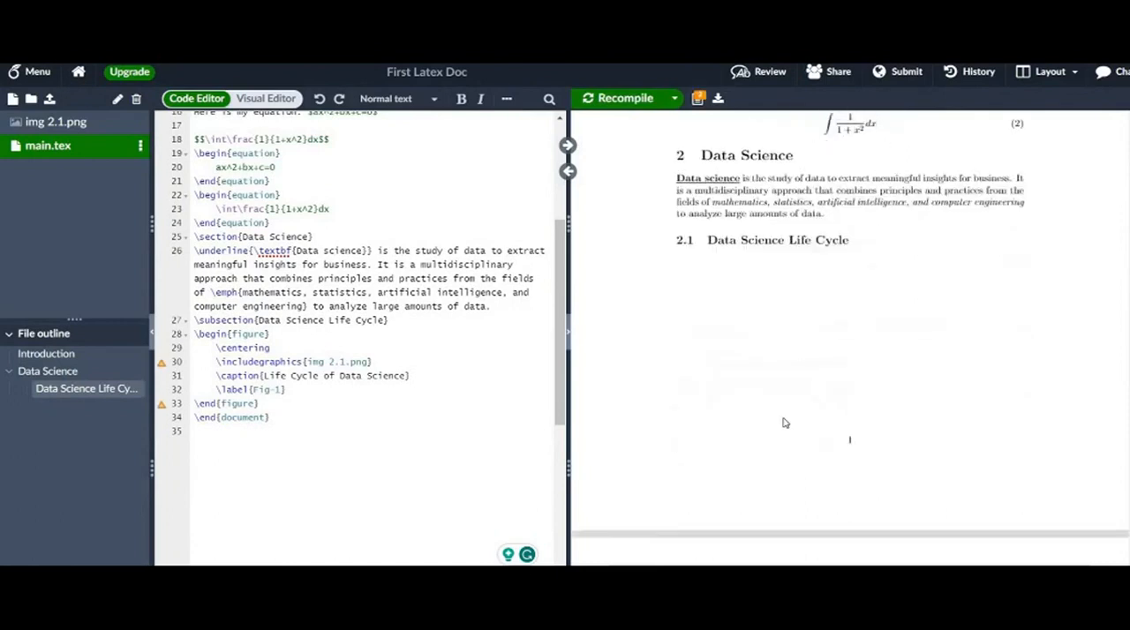
pyautogui.scroll(-7, 786, 422)
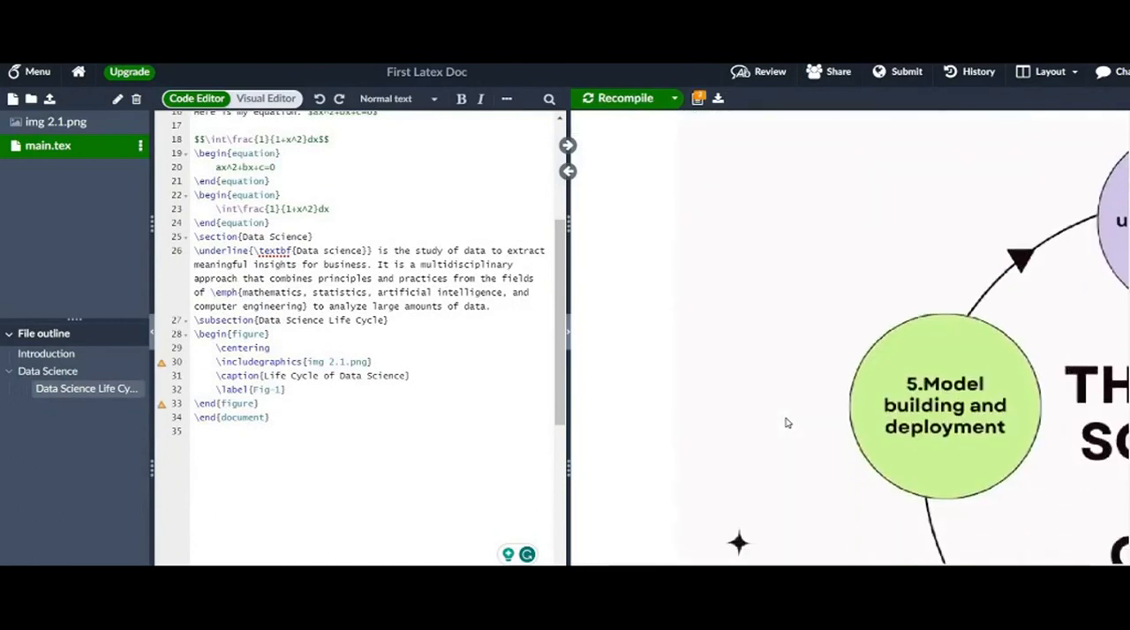
pyautogui.scroll(15, 940, 336)
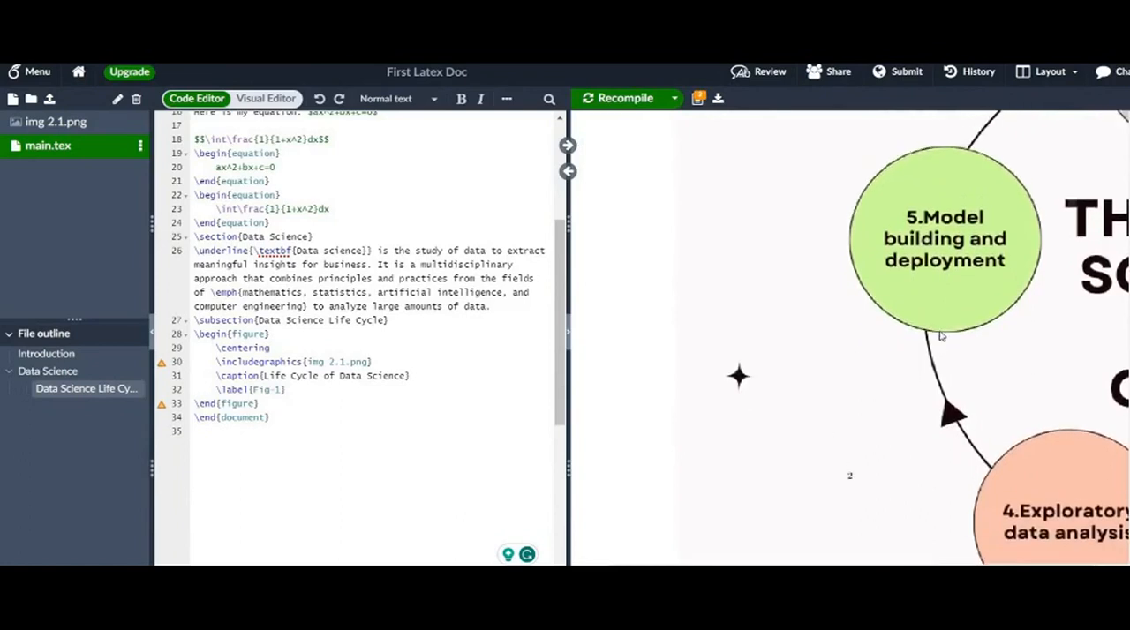
pyautogui.scroll(2, 932, 340)
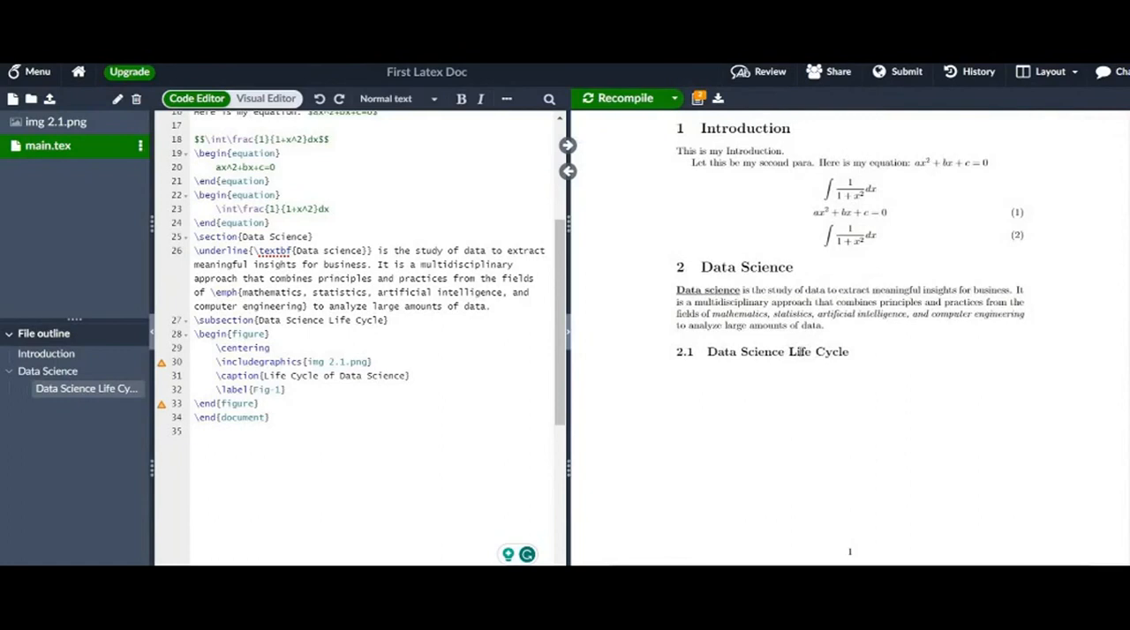
pyautogui.scroll(2, 799, 351)
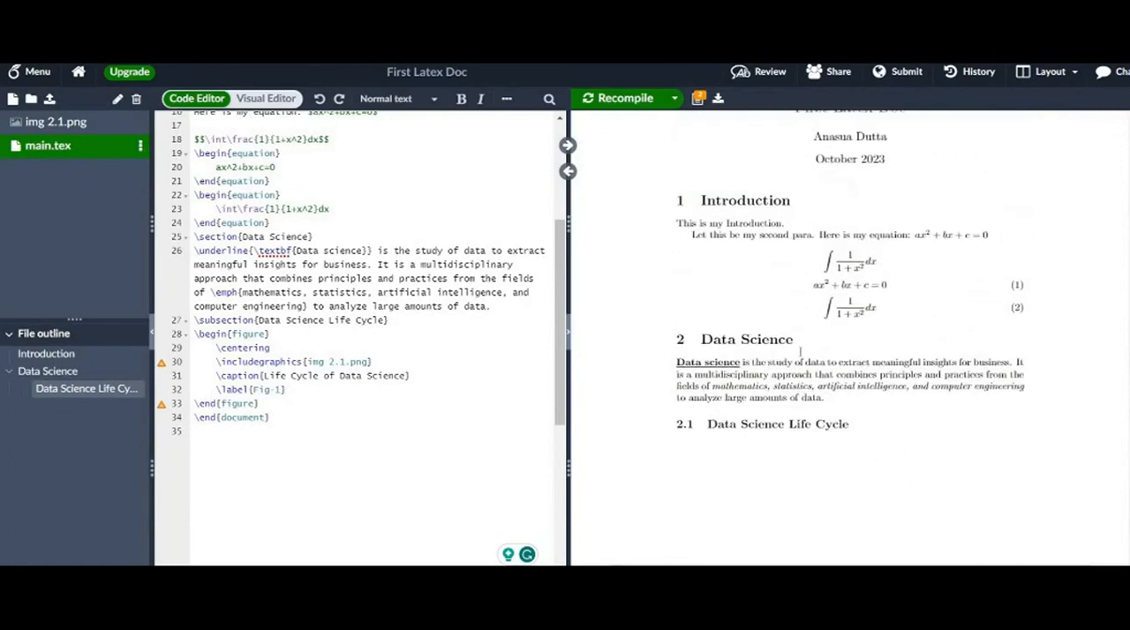
# - Add the size options height=6cm and width=4cm to the \includegraphics command for img 2.1.png
pyautogui.click(304, 362)
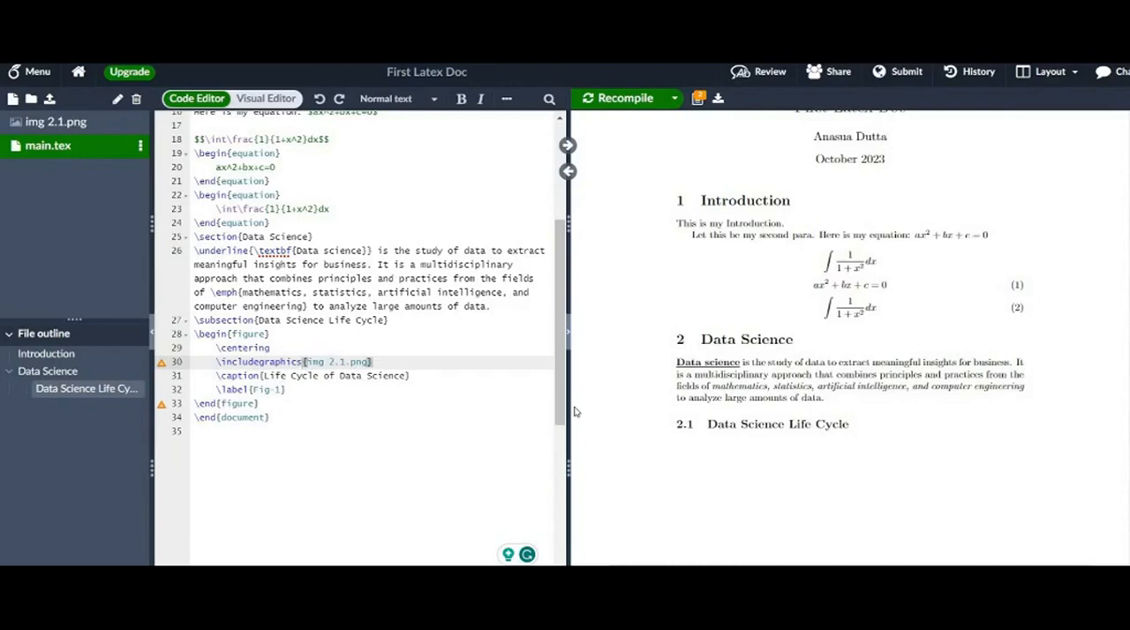
pyautogui.write('[')
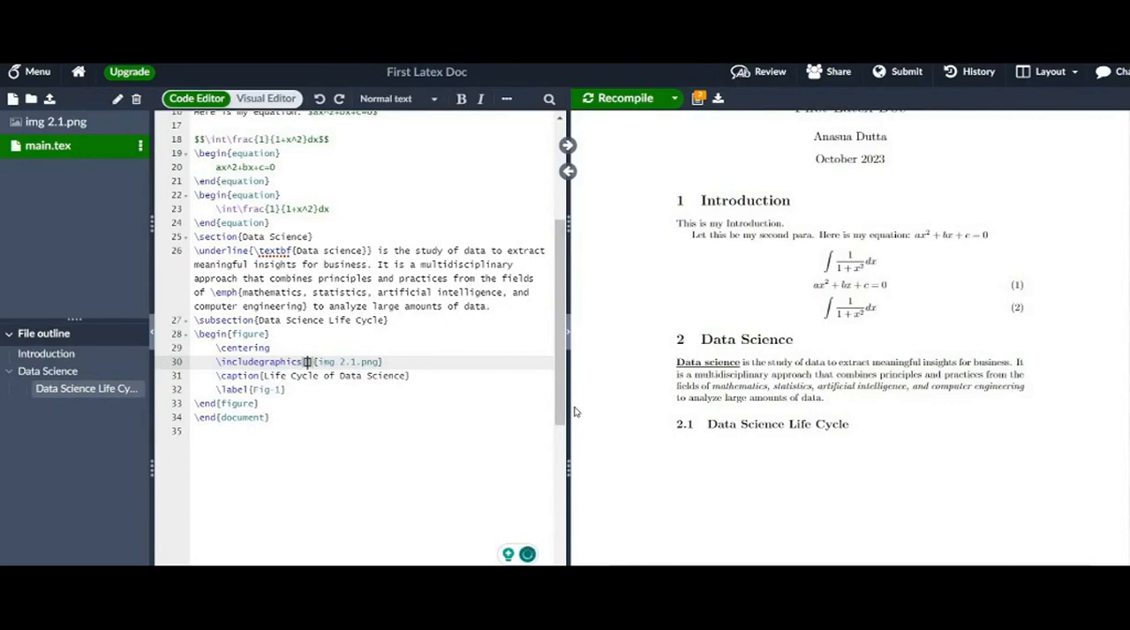
pyautogui.write('height')
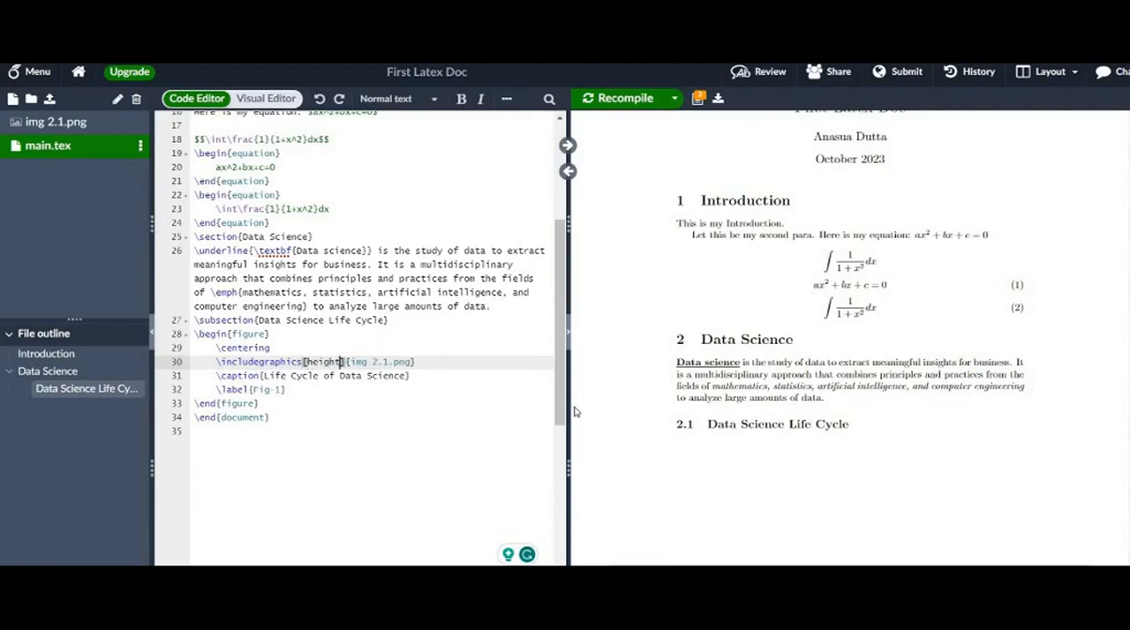
pyautogui.write('=6cm, width')
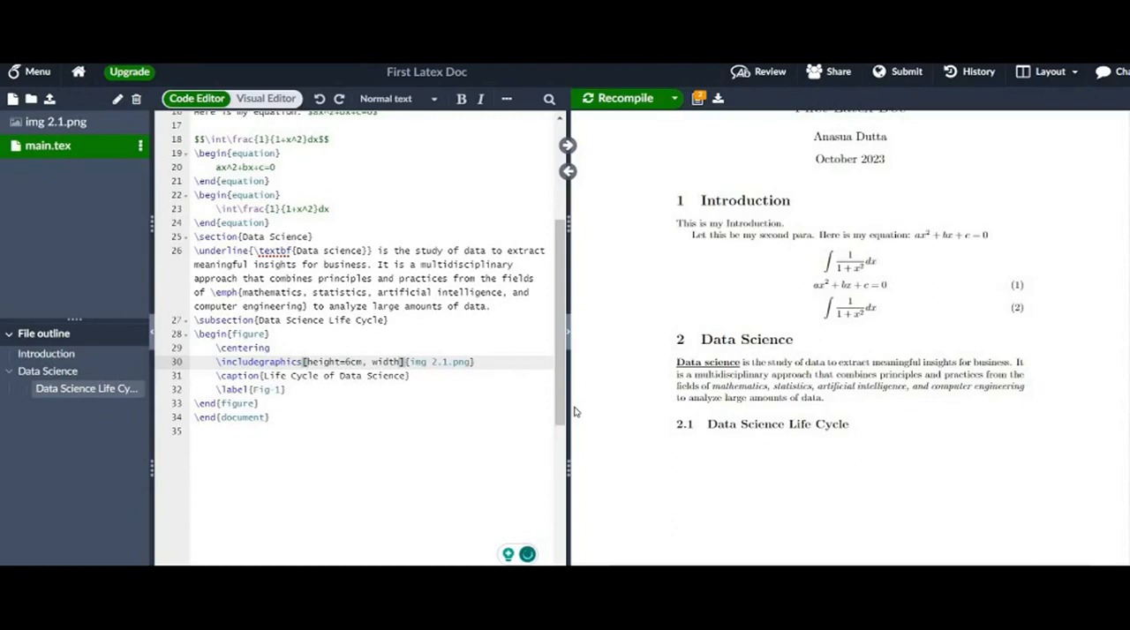
pyautogui.write('=4cm')
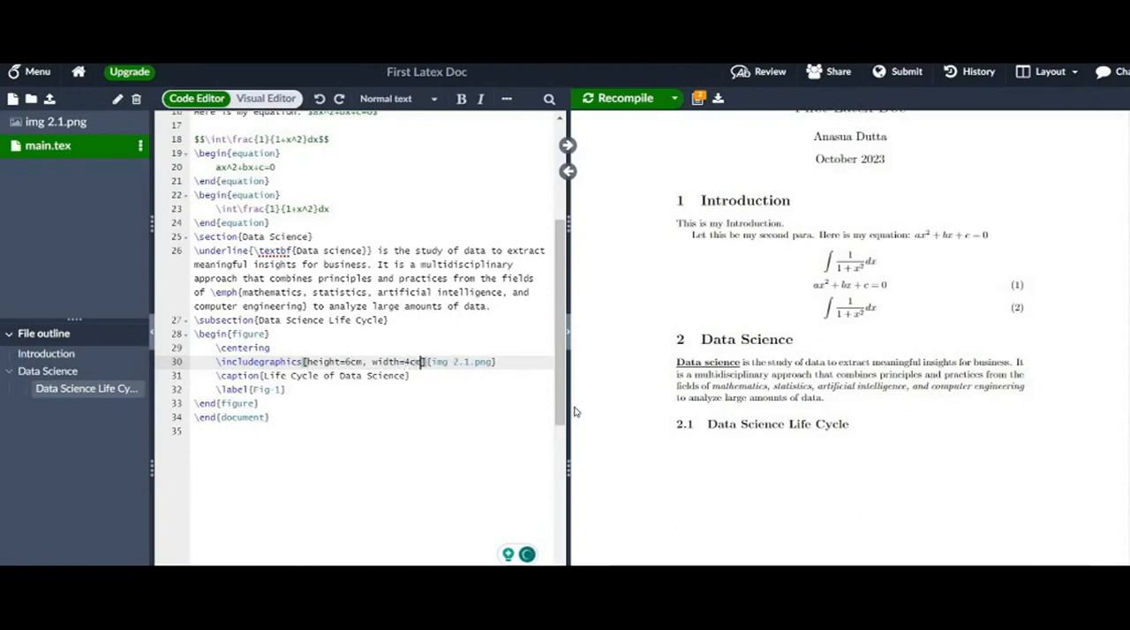
# - Recompile the document and check the resized life cycle figure with its caption in the PDF preview
pyautogui.click(629, 98)
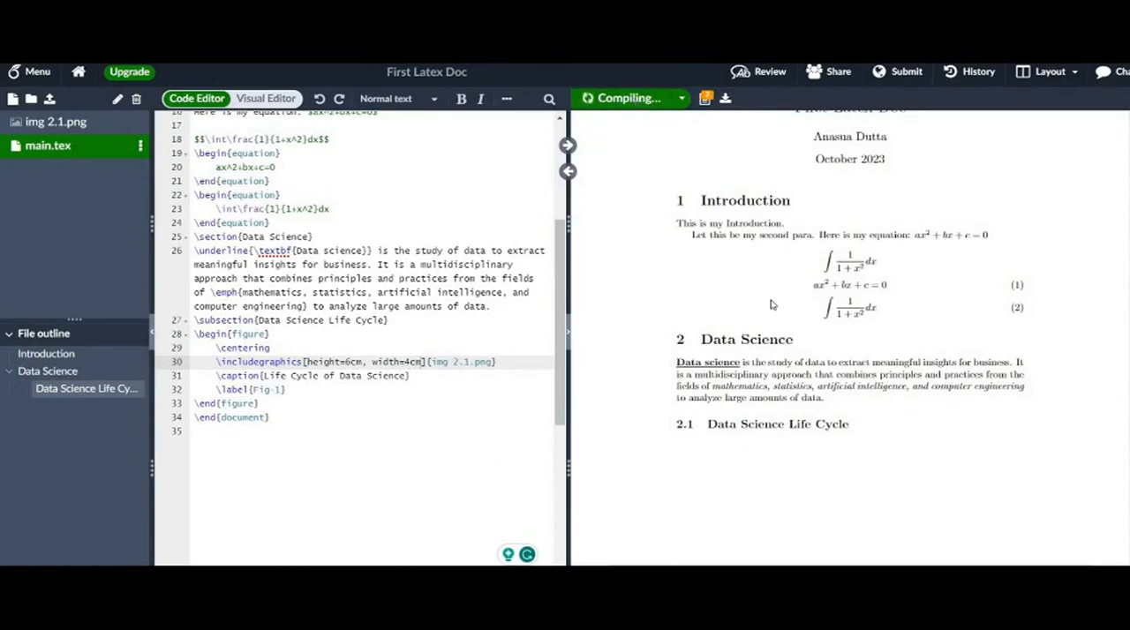
pyautogui.scroll(-9, 773, 304)
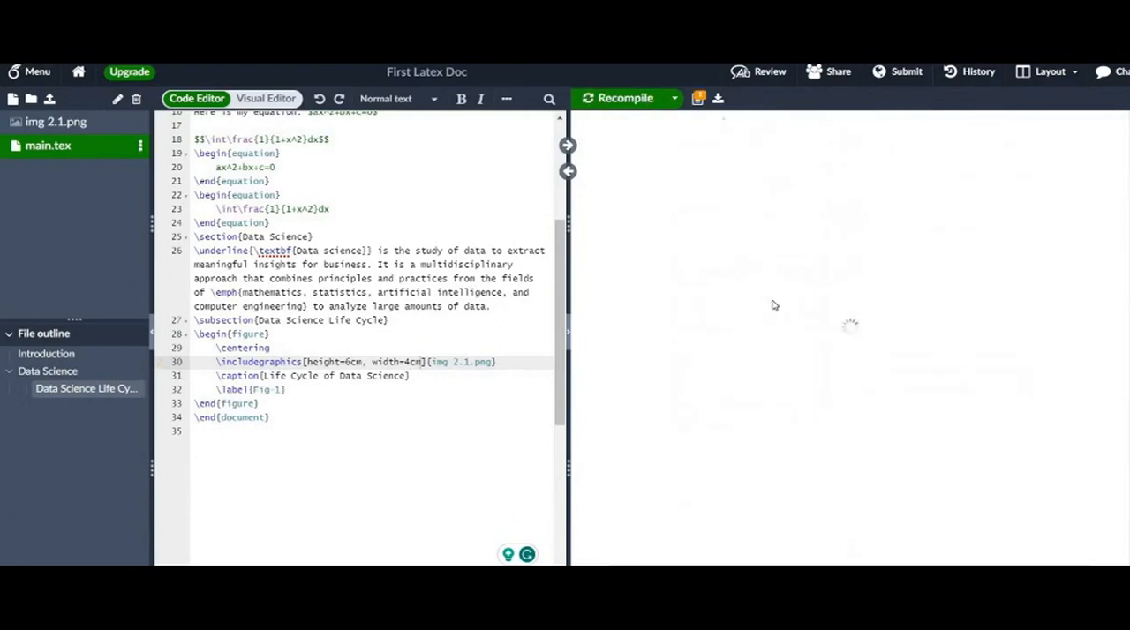
pyautogui.scroll(8, 775, 304)
pyautogui.scroll(-3, 773, 305)
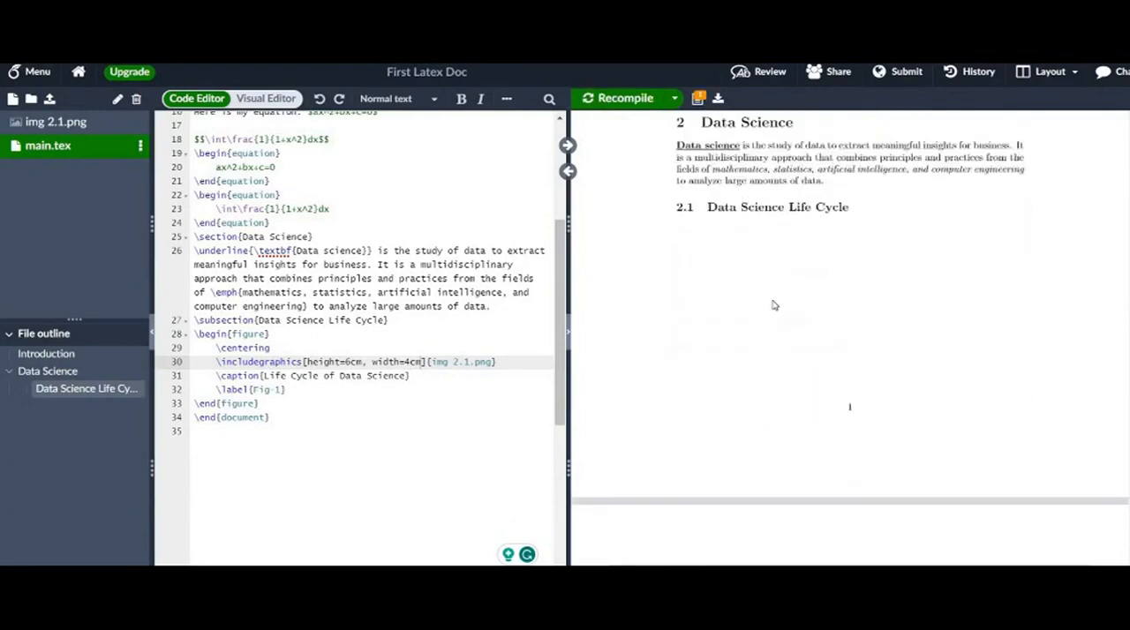
pyautogui.scroll(-7, 773, 304)
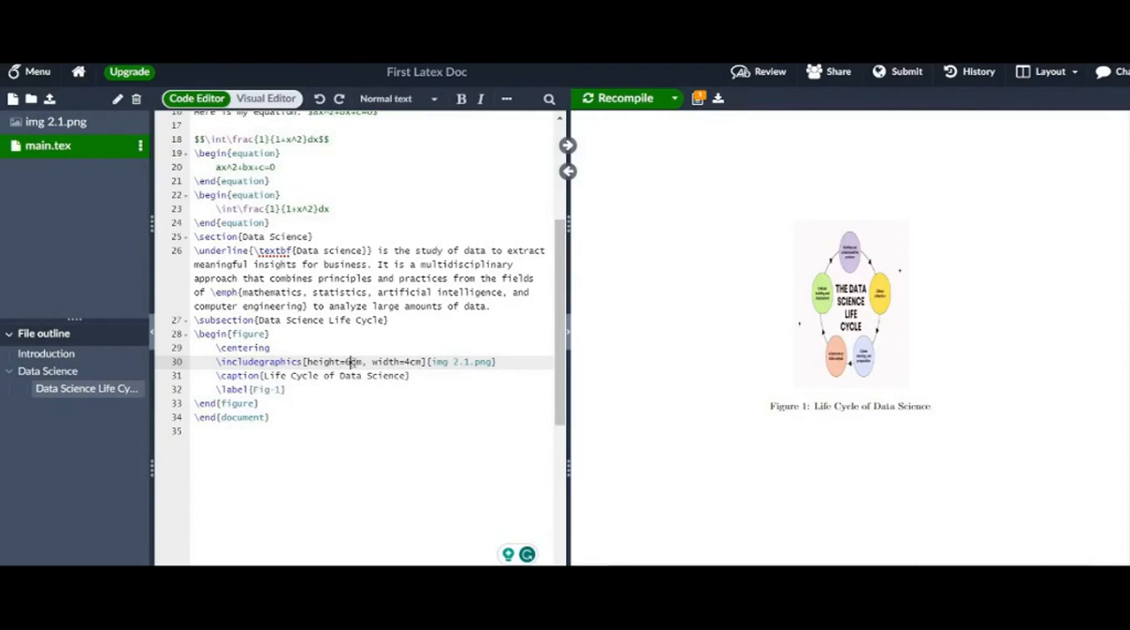
# - Set the figure's height option in \includegraphics to 5cm and recompile the document
pyautogui.press('BackSpace')
pyautogui.write('5')
pyautogui.click(627, 100)
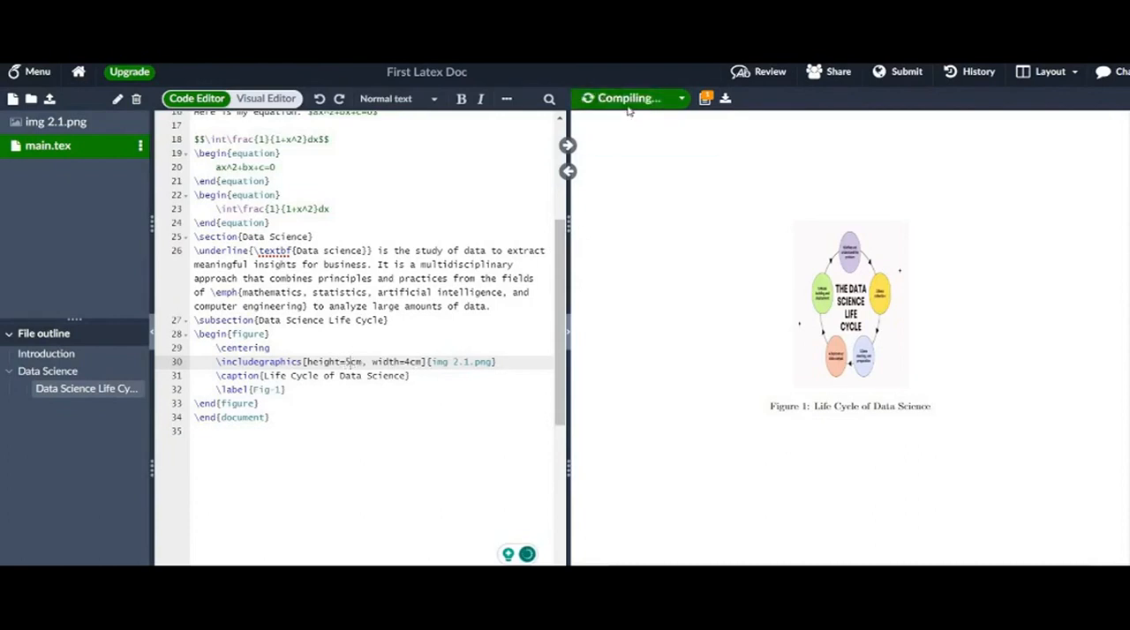